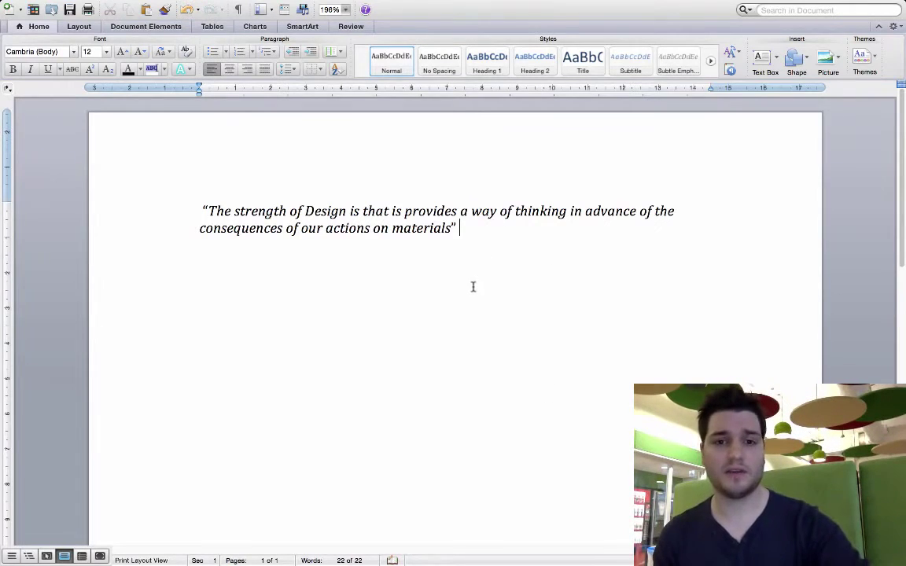
# Switch to Mendeley to check the details of the book "Designing the 21st Century", and return to the Word document.
pyautogui.hotkey('ctrl', 'Up')
pyautogui.click(629, 55)
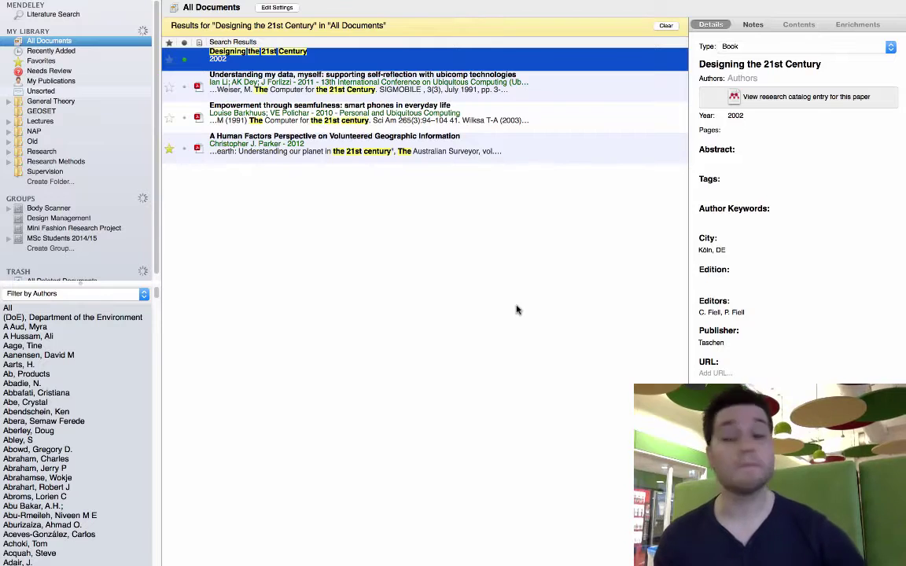
pyautogui.hotkey('ctrl', 'Up')
pyautogui.click(523, 63)
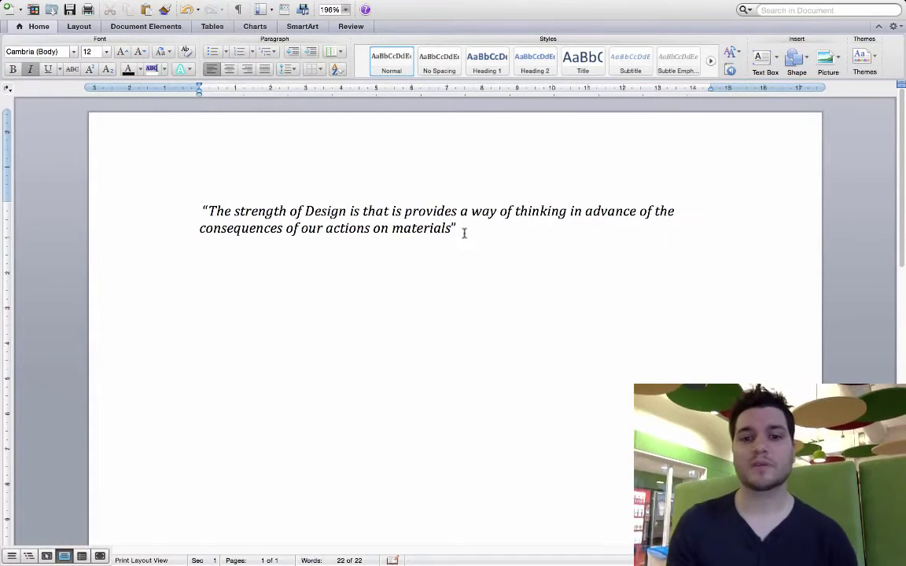
# Insert a Mendeley citation for "Designing the 21st Century" (2002) after the closing quotation mark, finding it by searching "designing the 21".
pyautogui.moveTo(378, 7)
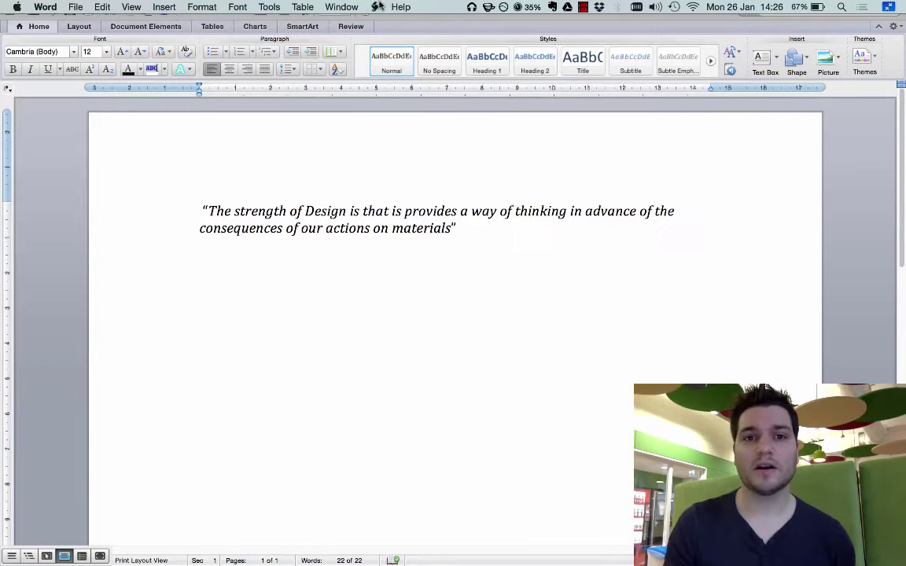
pyautogui.click(378, 7)
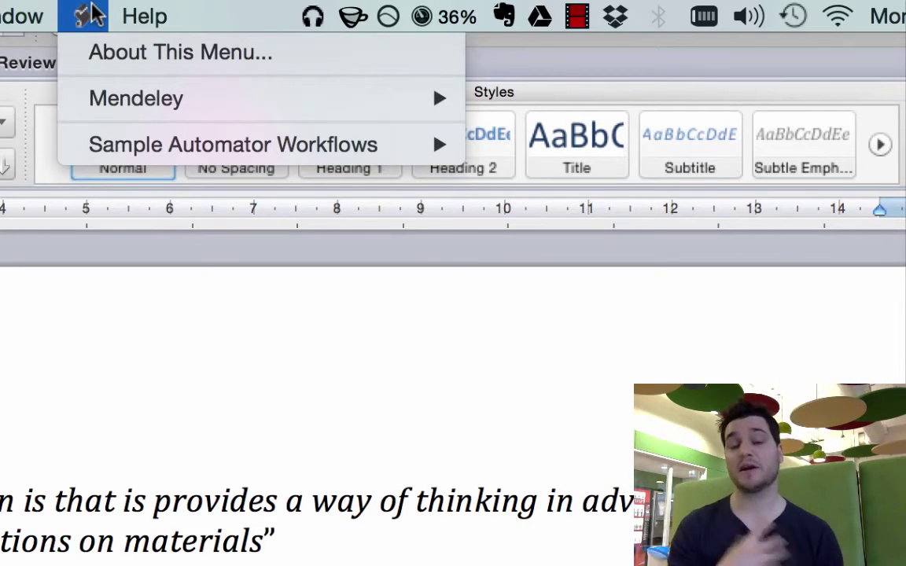
pyautogui.moveTo(121, 110)
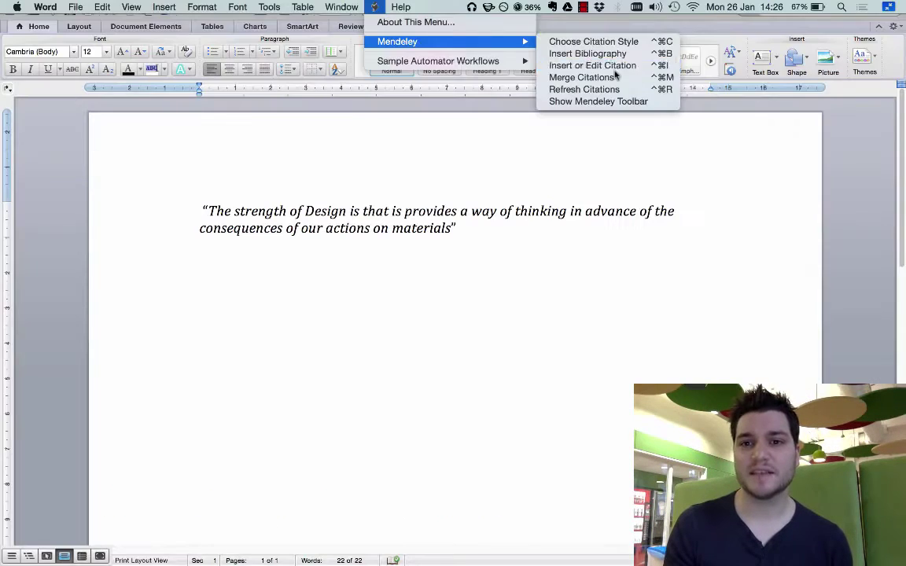
pyautogui.click(635, 180)
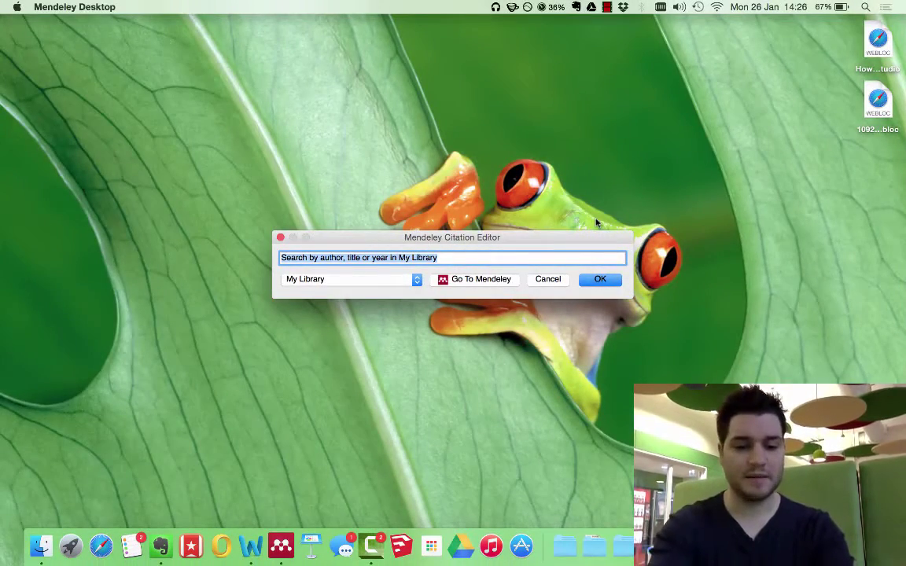
pyautogui.write('designing')
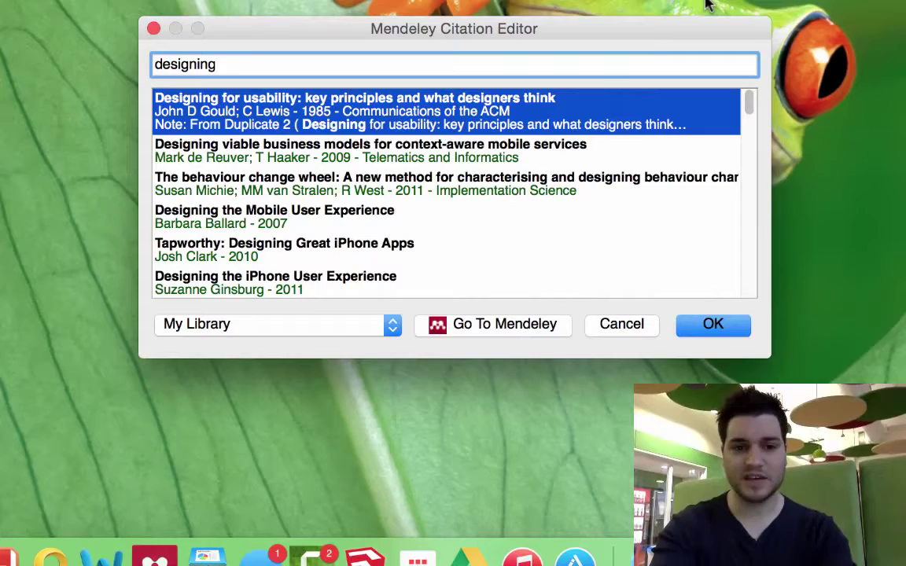
pyautogui.write(' the 21')
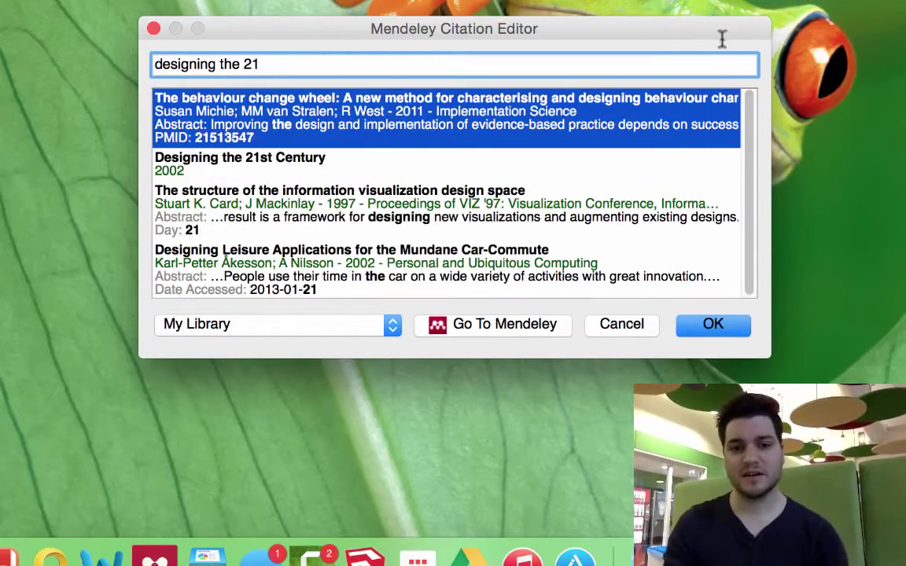
pyautogui.doubleClick(243, 161)
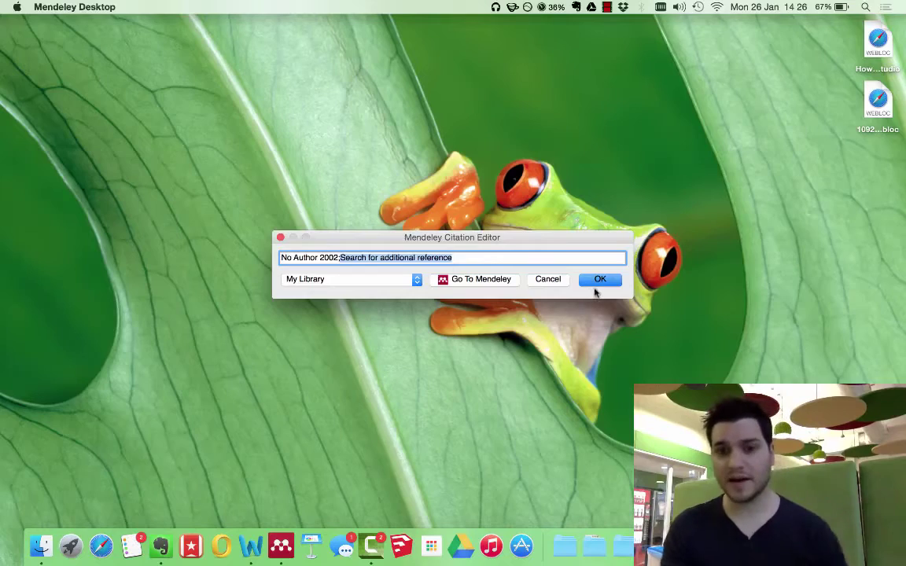
pyautogui.click(713, 104)
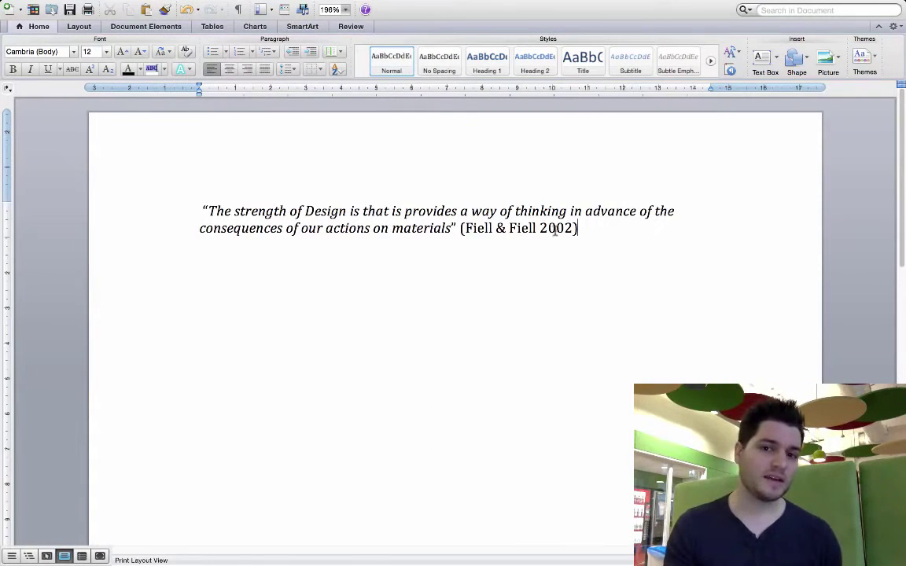
# Edit the citation after the quotation to include page number 216.
pyautogui.click(374, 6)
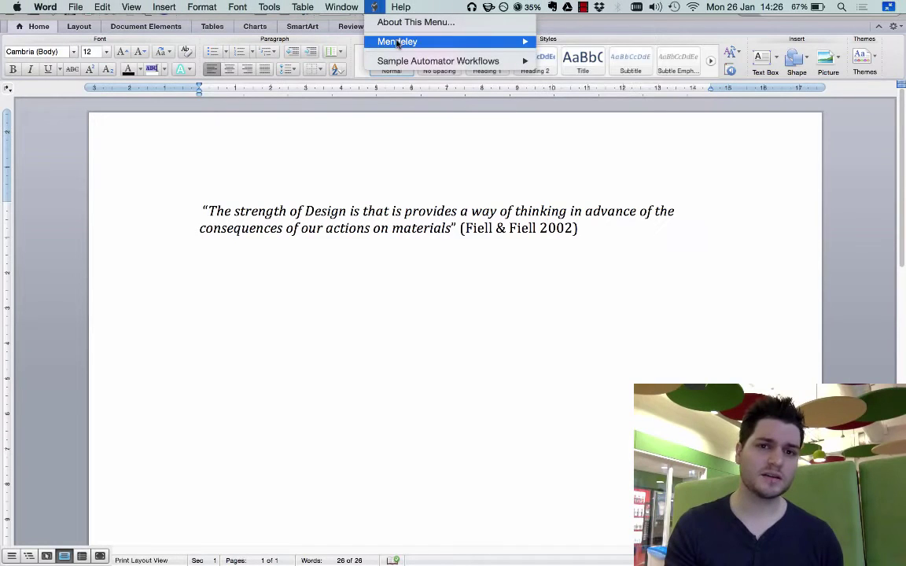
pyautogui.moveTo(397, 42)
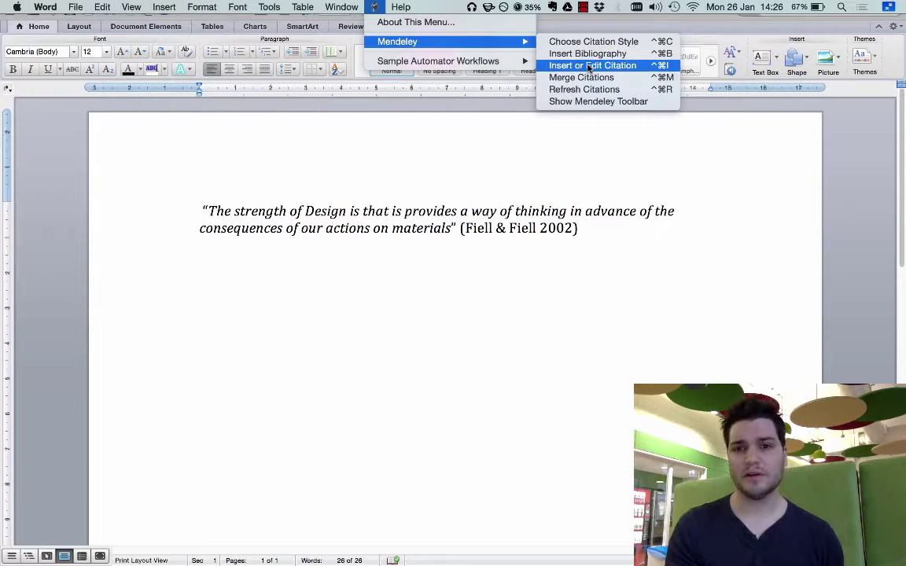
pyautogui.click(556, 228)
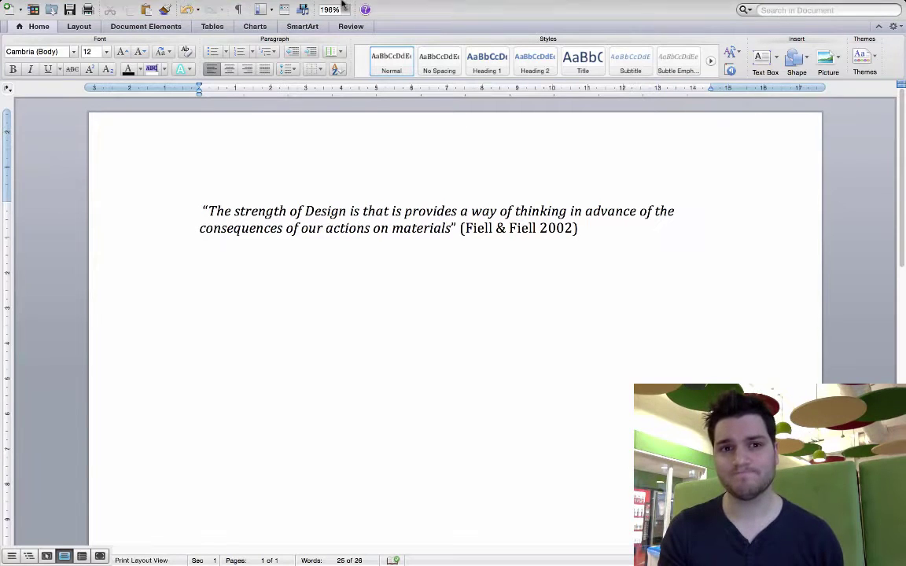
pyautogui.click(375, 6)
pyautogui.moveTo(409, 41)
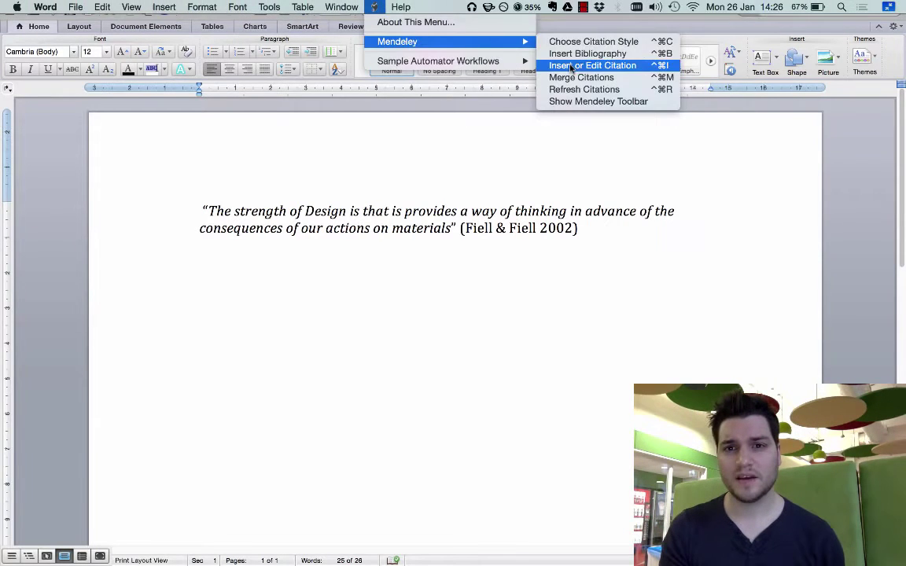
pyautogui.click(556, 64)
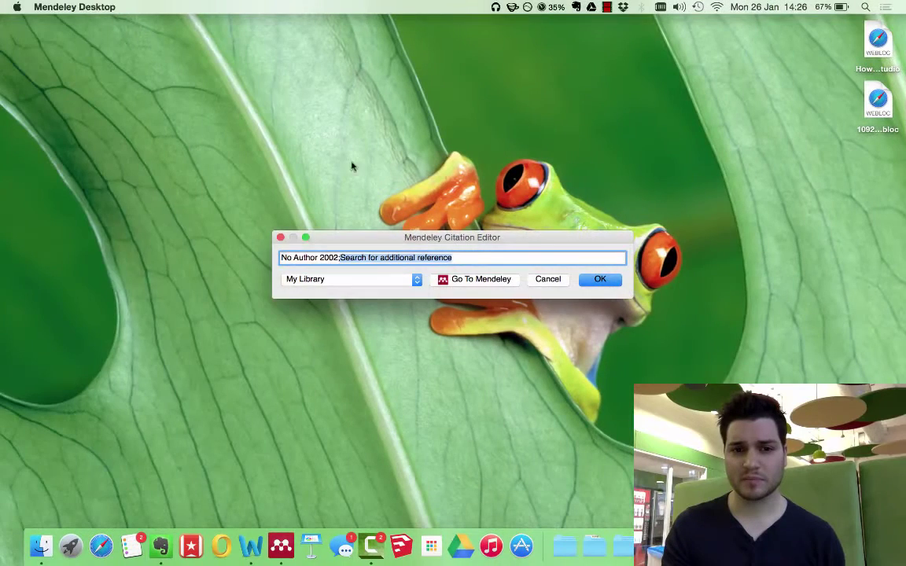
pyautogui.click(307, 257)
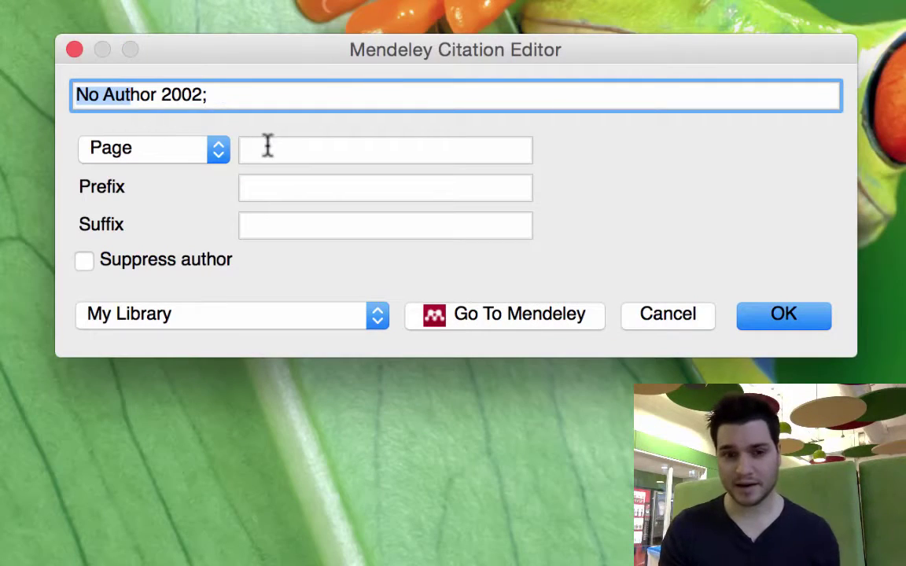
pyautogui.click(267, 146)
pyautogui.write('216')
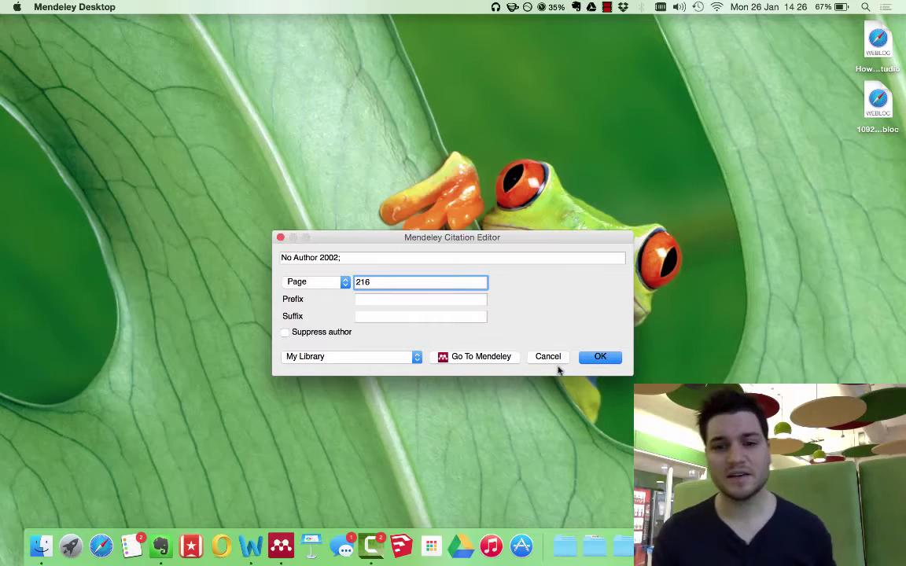
pyautogui.click(598, 357)
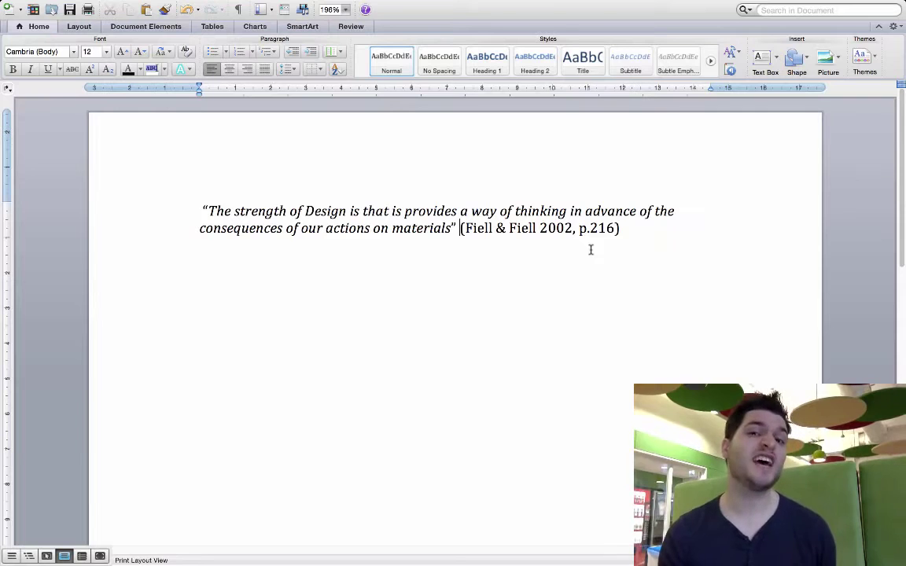
# Add the two cited authors' surnames, joined by "&" and followed by "said that", before the quotation.
pyautogui.click(199, 206)
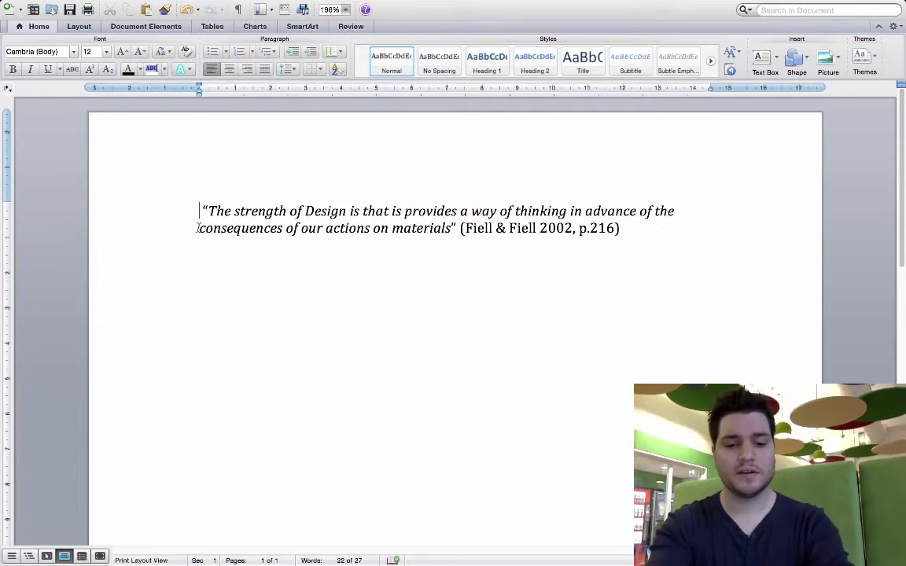
pyautogui.write('Fiel')
pyautogui.press('BackSpace')
pyautogui.write('l & Fiel')
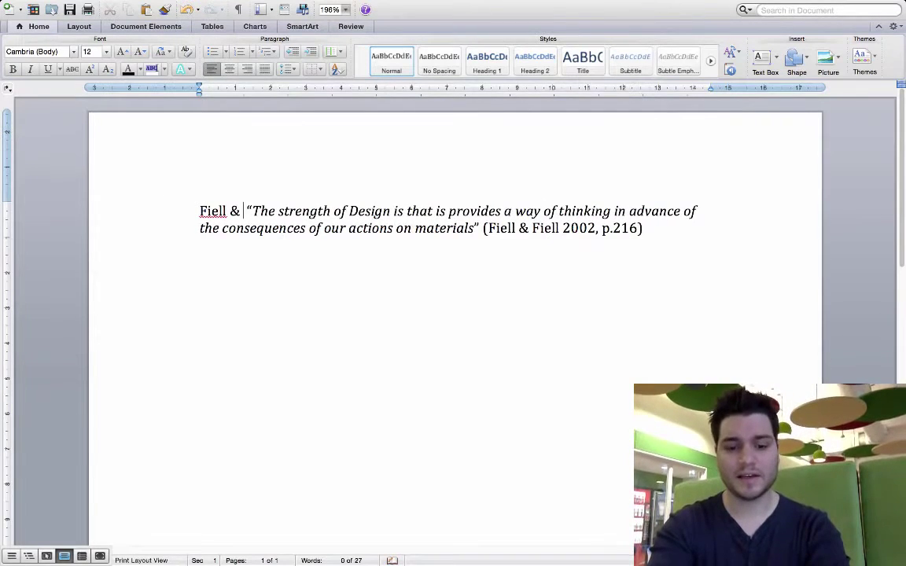
pyautogui.press('BackSpace')
pyautogui.write('l said that')
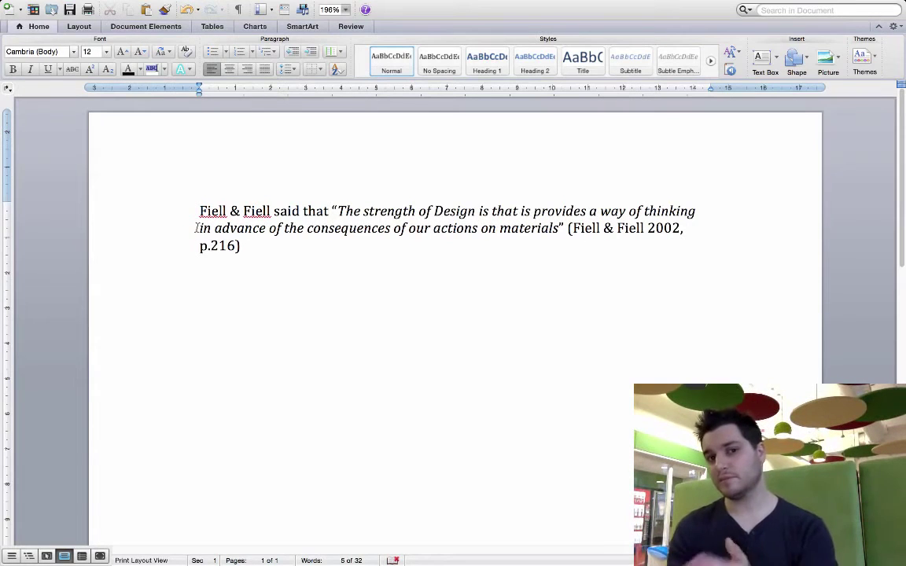
# Insert a citation for "Designing the 21st Century" before "said that", with page 216 and the author suppressed.
pyautogui.click(274, 211)
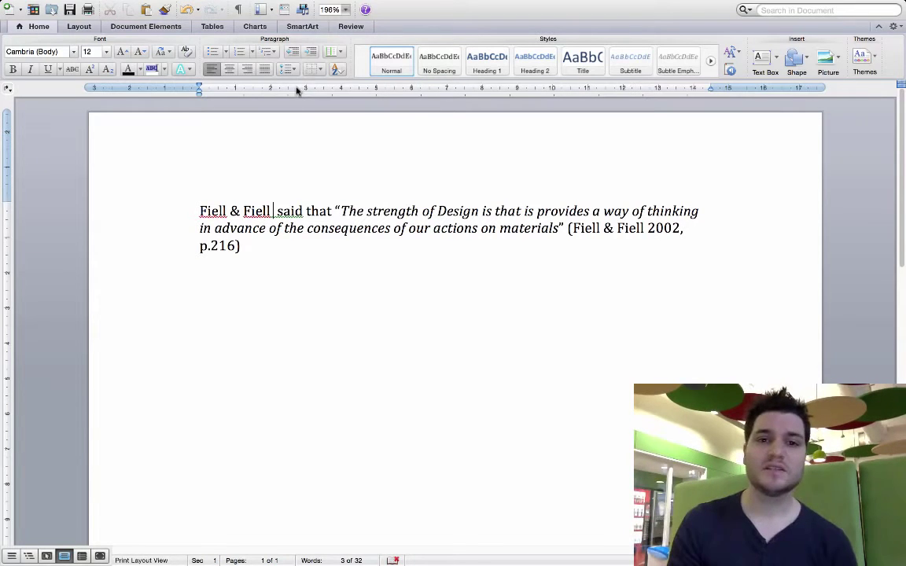
pyautogui.click(373, 7)
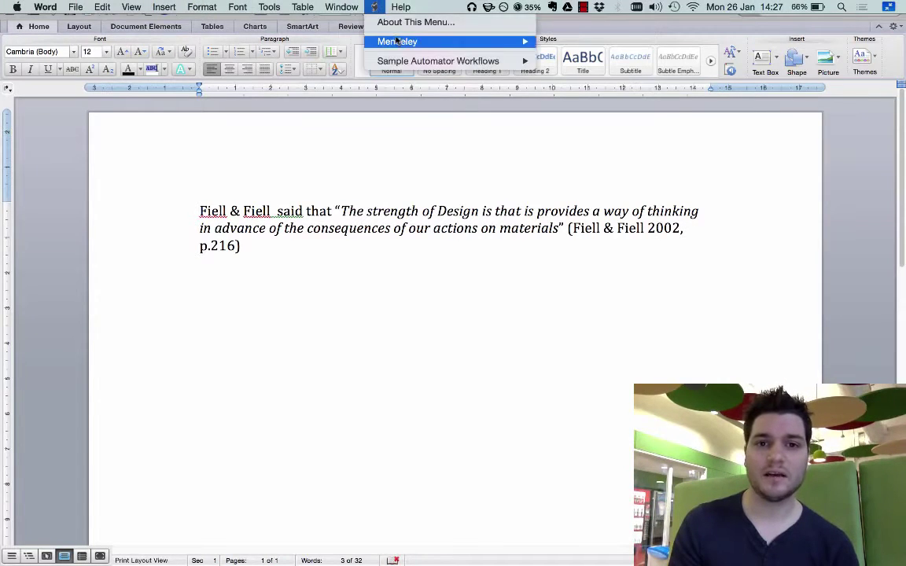
pyautogui.moveTo(397, 41)
pyautogui.click(566, 64)
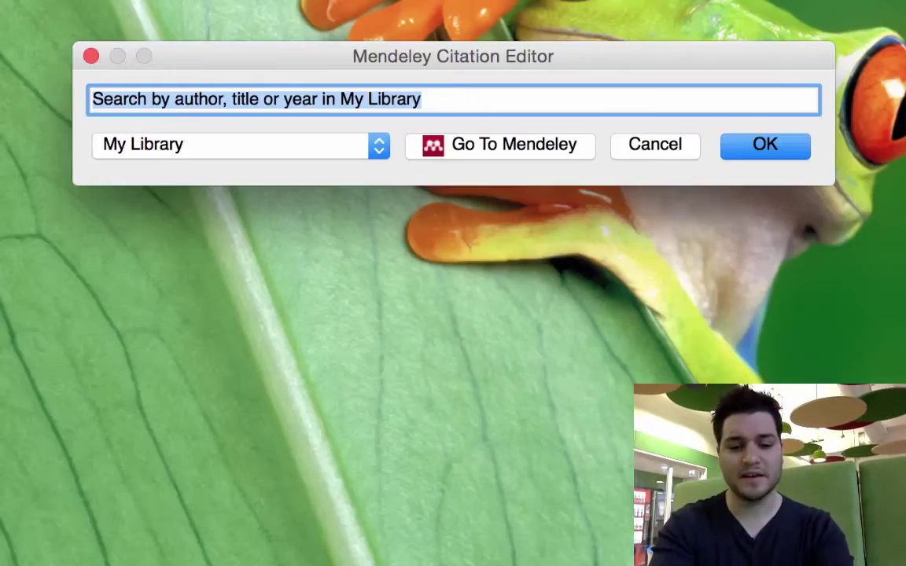
pyautogui.write('designing the ')
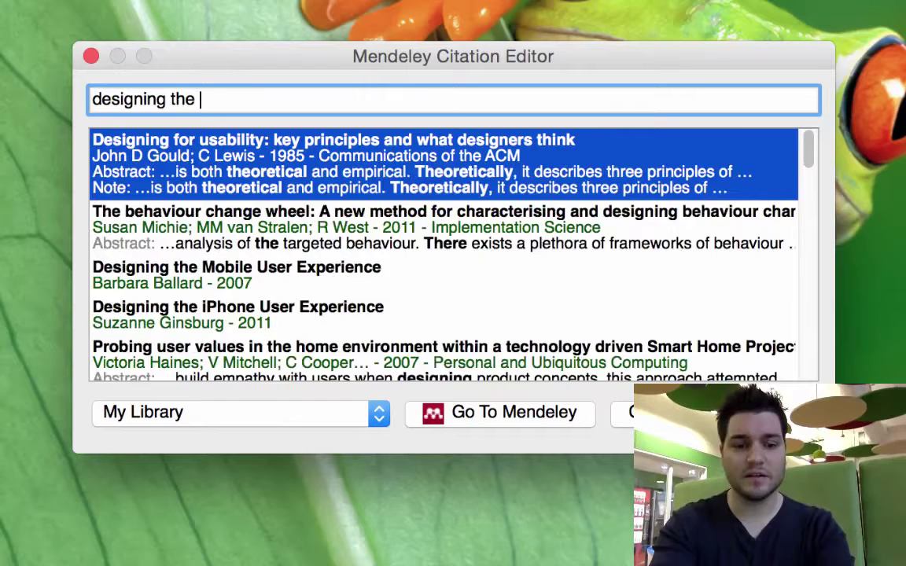
pyautogui.write('21st')
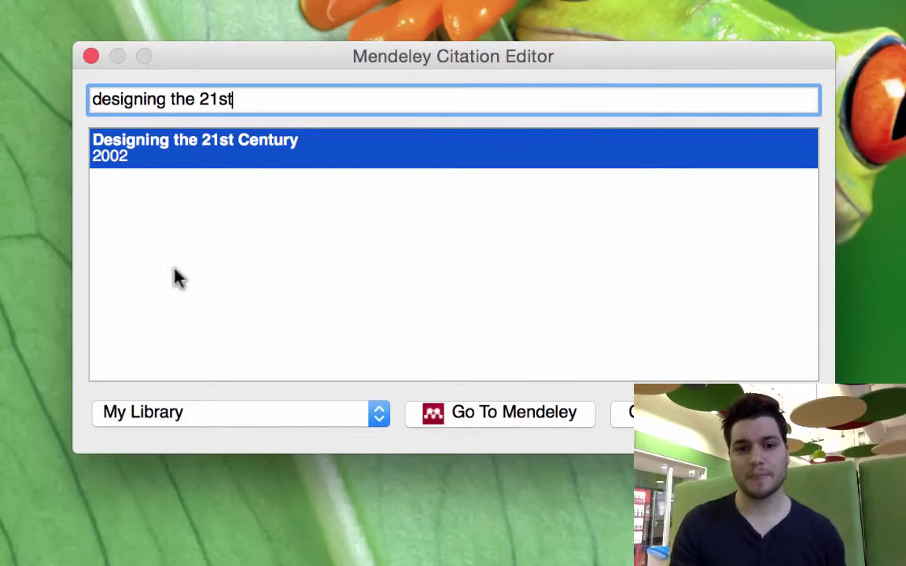
pyautogui.click(248, 155)
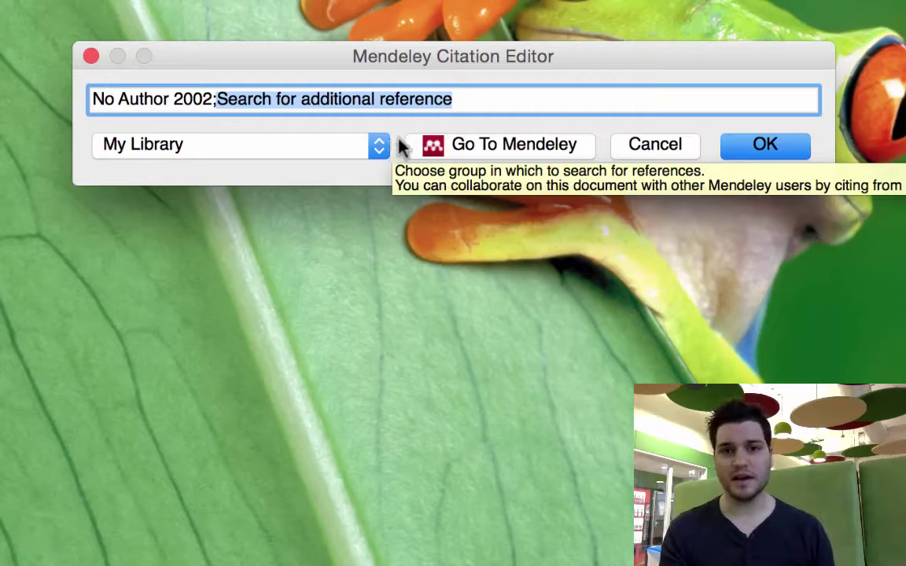
pyautogui.click(203, 99)
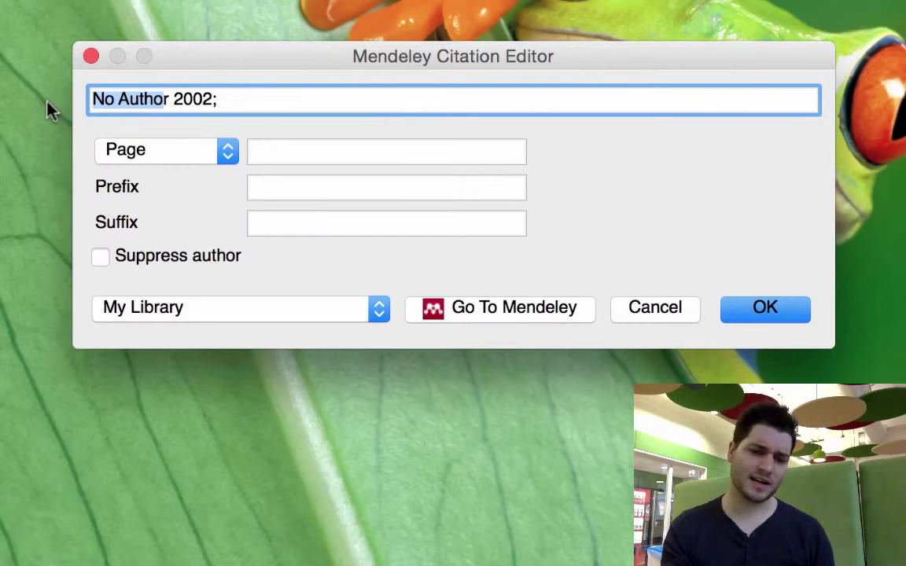
pyautogui.click(276, 149)
pyautogui.write('216')
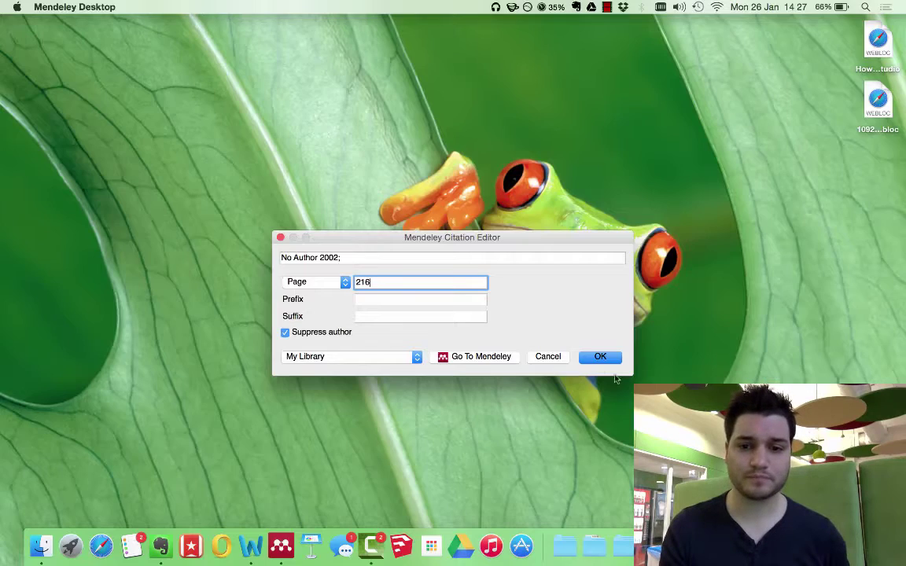
pyautogui.click(602, 357)
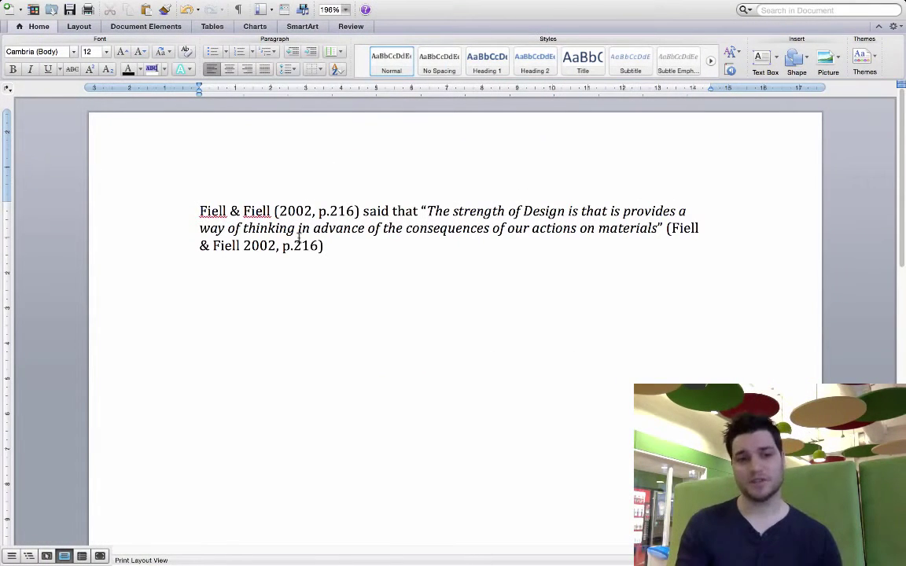
# Start a new paragraph below the quotation reading "Design started in the modern sense with Bauhaus".
pyautogui.click(342, 245)
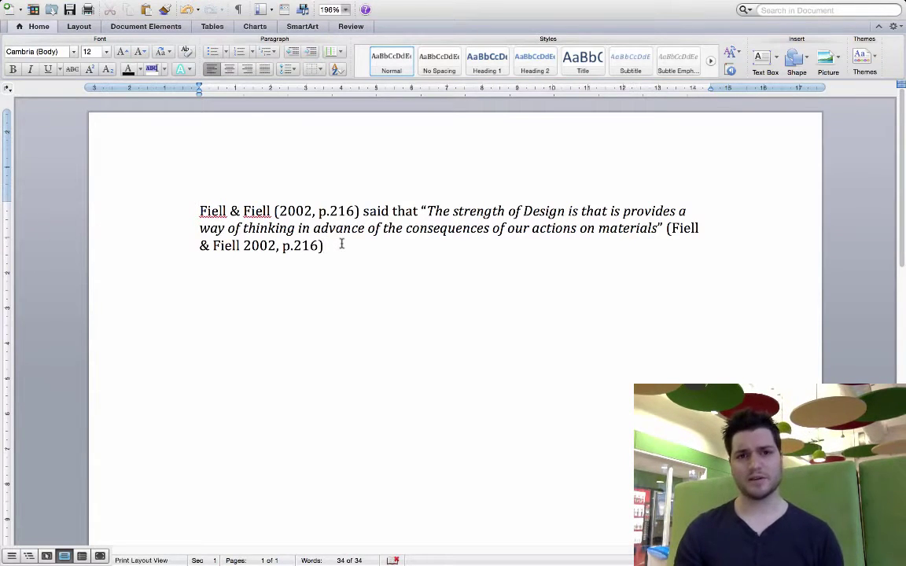
pyautogui.press('Return')
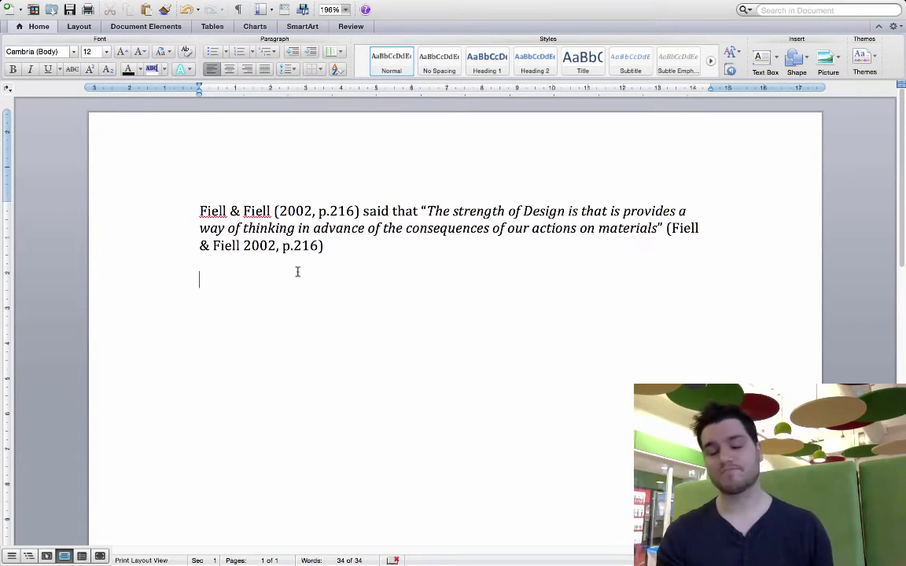
pyautogui.write('De')
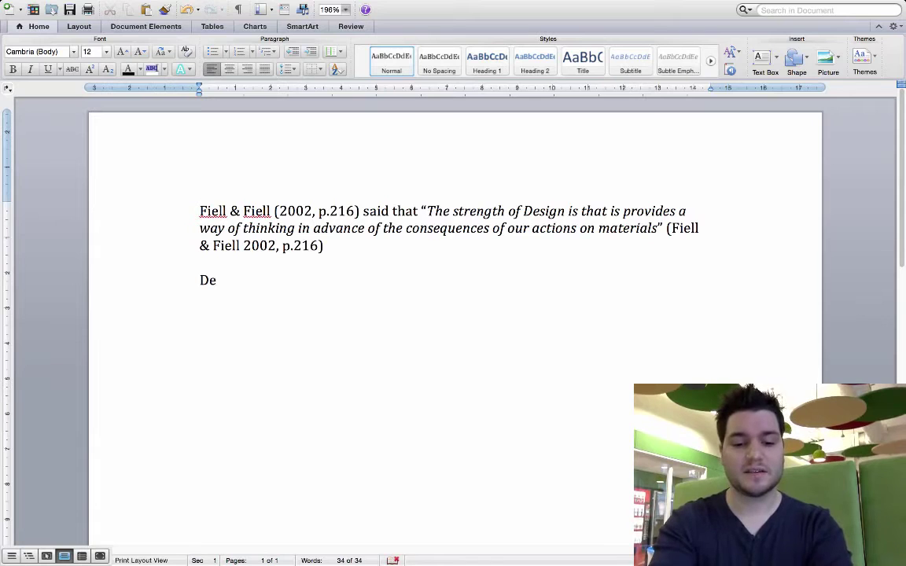
pyautogui.write('sign star')
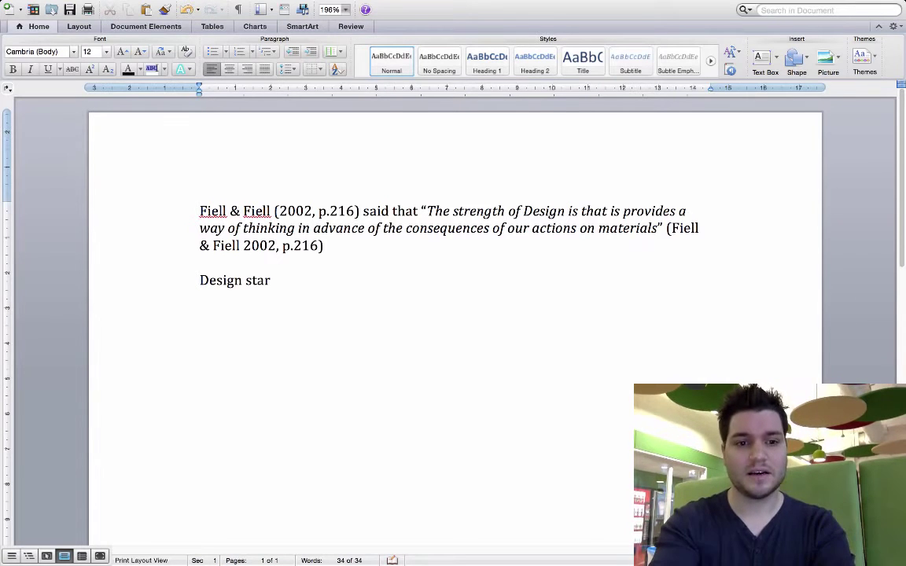
pyautogui.write('ted in the mide')
pyautogui.press('BackSpace')
pyautogui.press('BackSpace')
pyautogui.press('BackSpace')
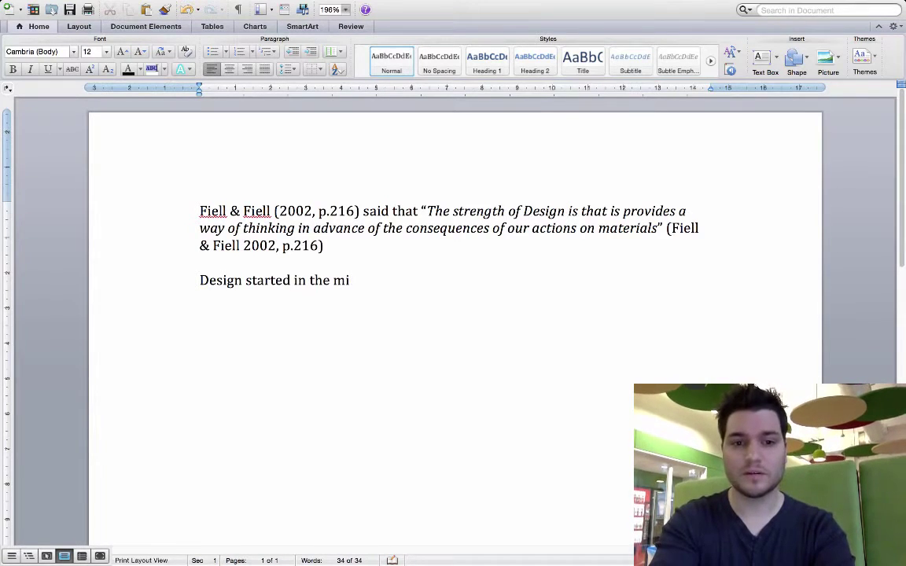
pyautogui.write('odern sense wit')
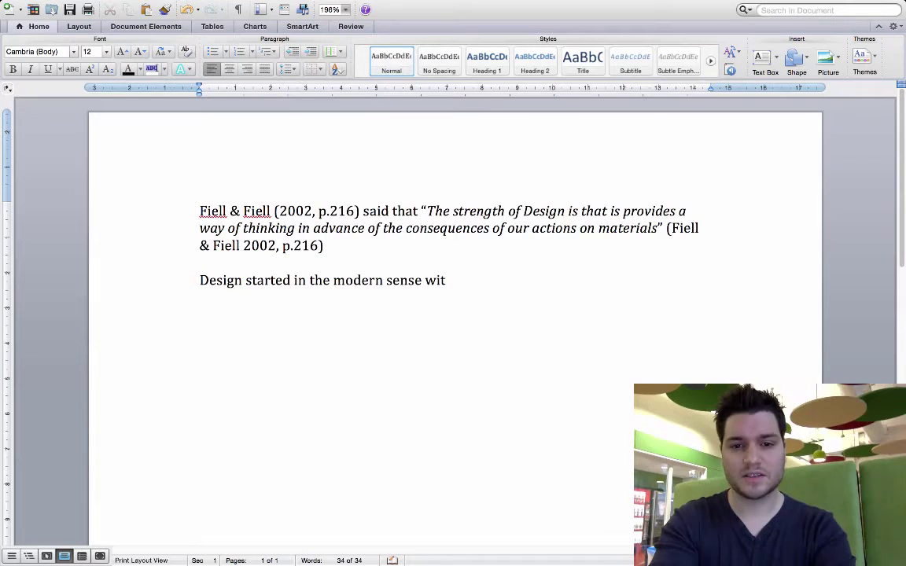
pyautogui.write('h Bauhaus')
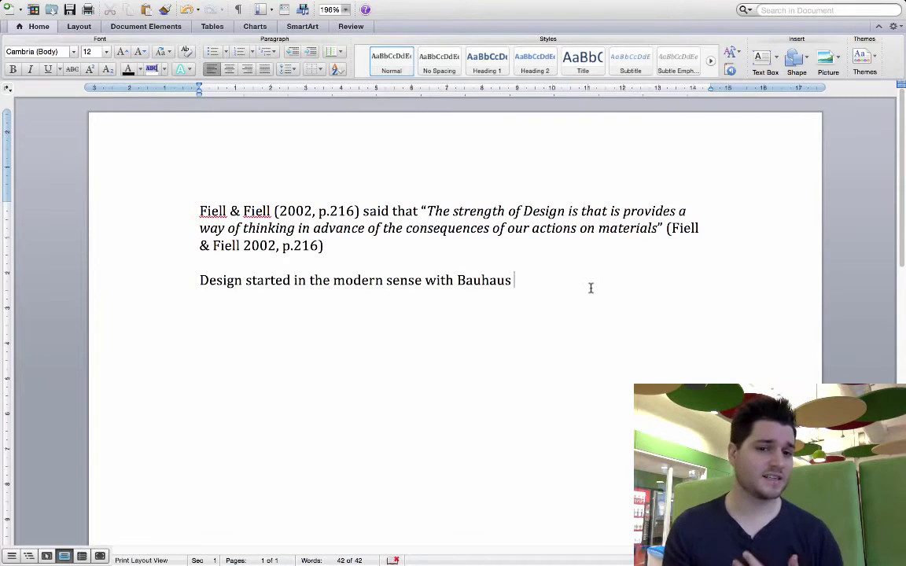
# Insert one citation after "Bauhaus" combining "Understanding Design with VGI using an Information Relevance Framework" (2012) and "The Psychology of Everyday Things" (1988).
pyautogui.click(374, 7)
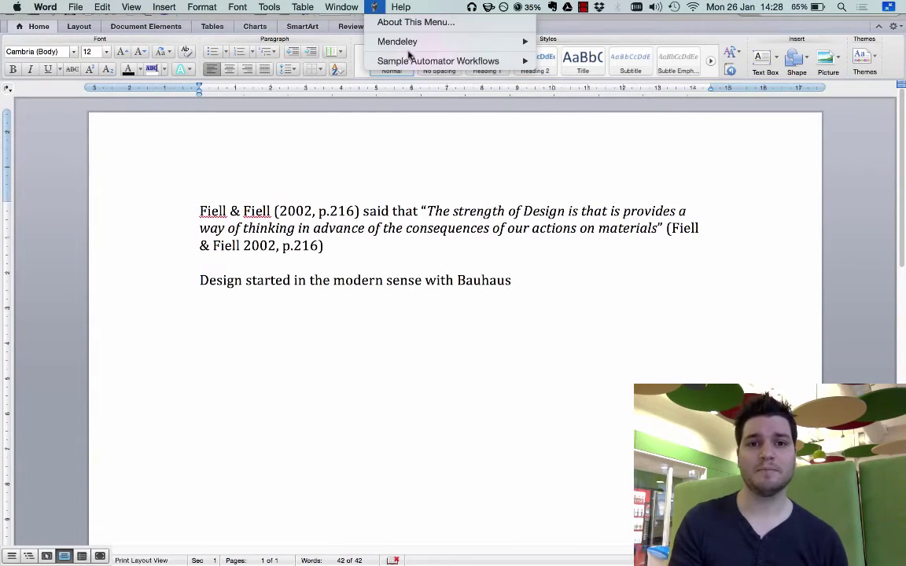
pyautogui.moveTo(412, 48)
pyautogui.click(596, 66)
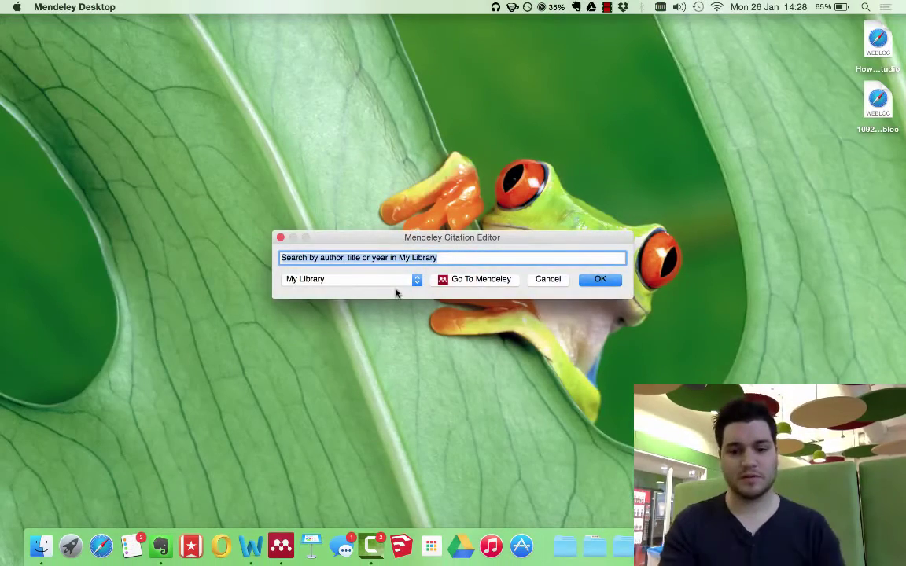
pyautogui.write('parker 2012')
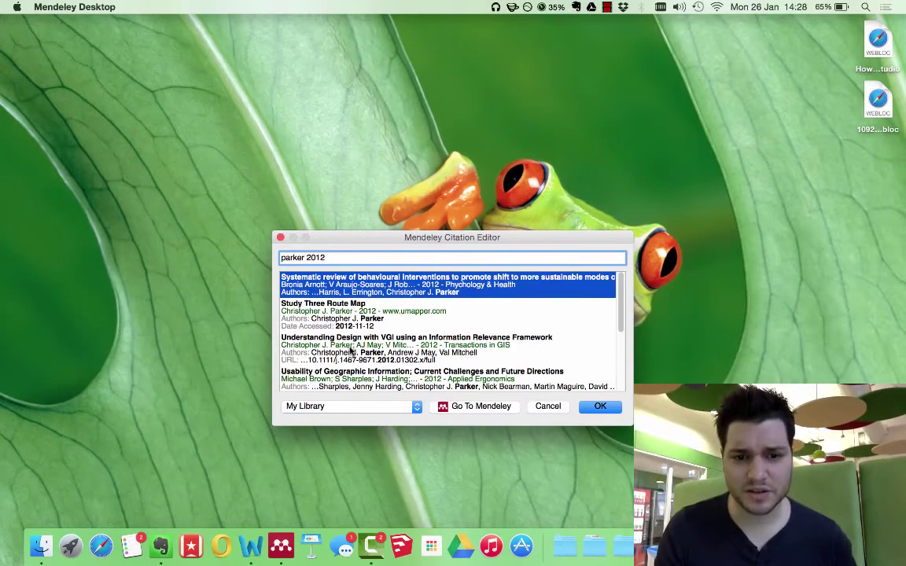
pyautogui.click(351, 351)
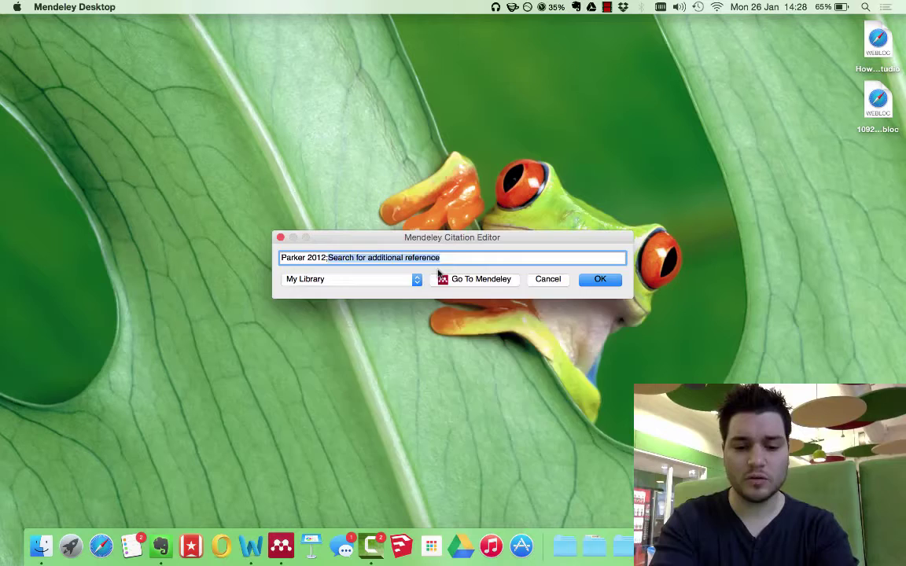
pyautogui.write('norman')
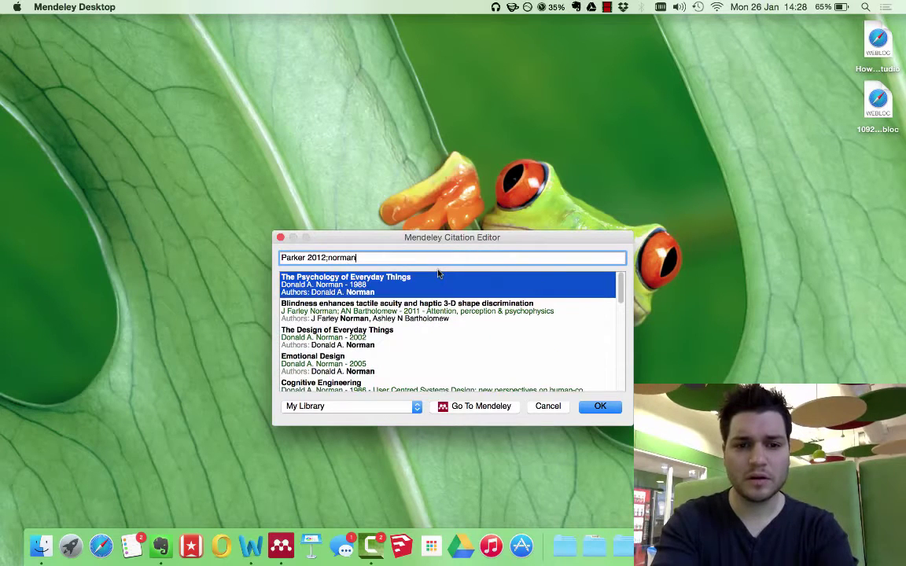
pyautogui.click(372, 277)
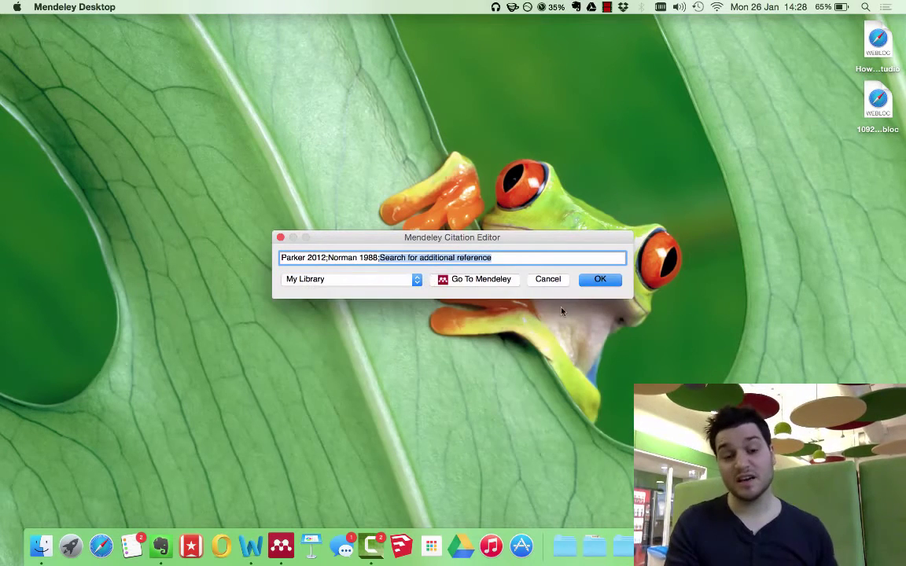
pyautogui.click(600, 279)
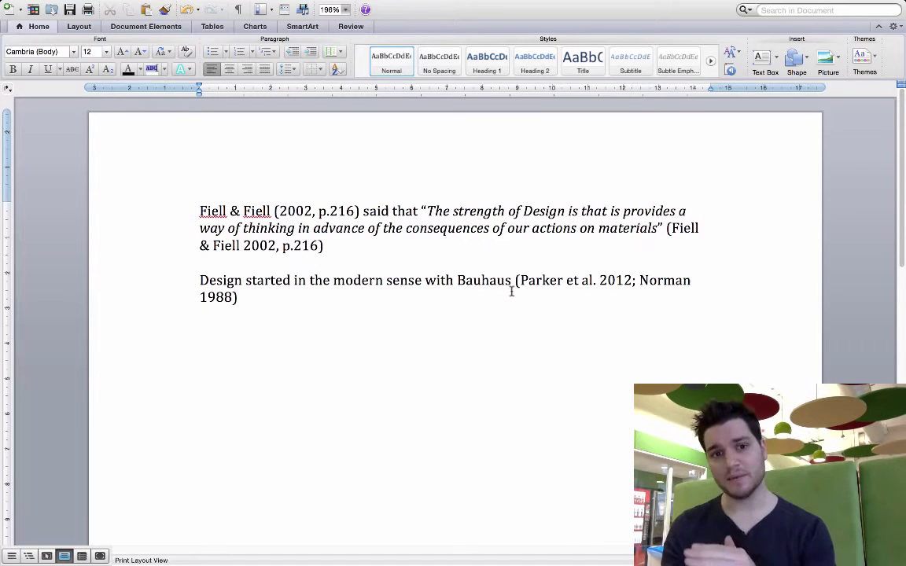
# Edit the citation after "Bauhaus" to add "Design and destiny" (2007) as a third reference.
pyautogui.click(559, 280)
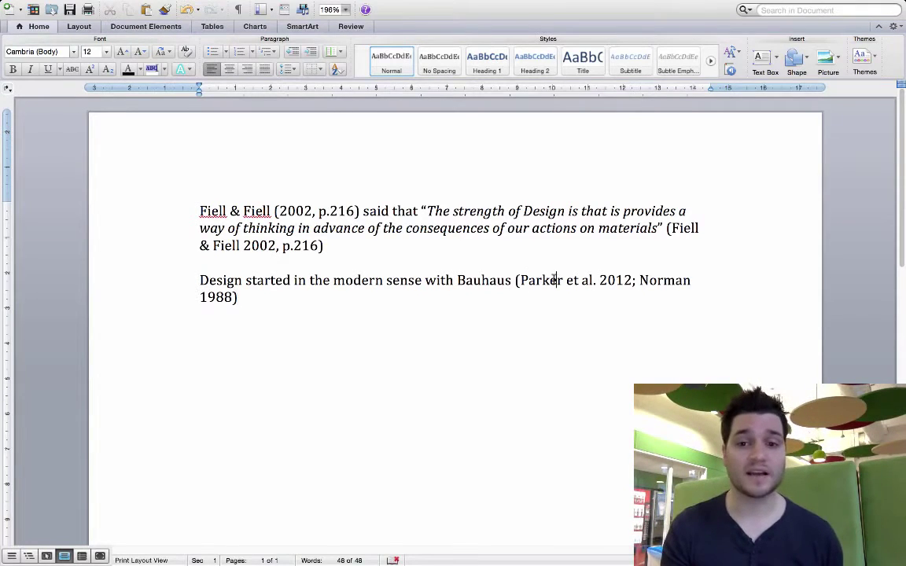
pyautogui.click(375, 6)
pyautogui.moveTo(398, 41)
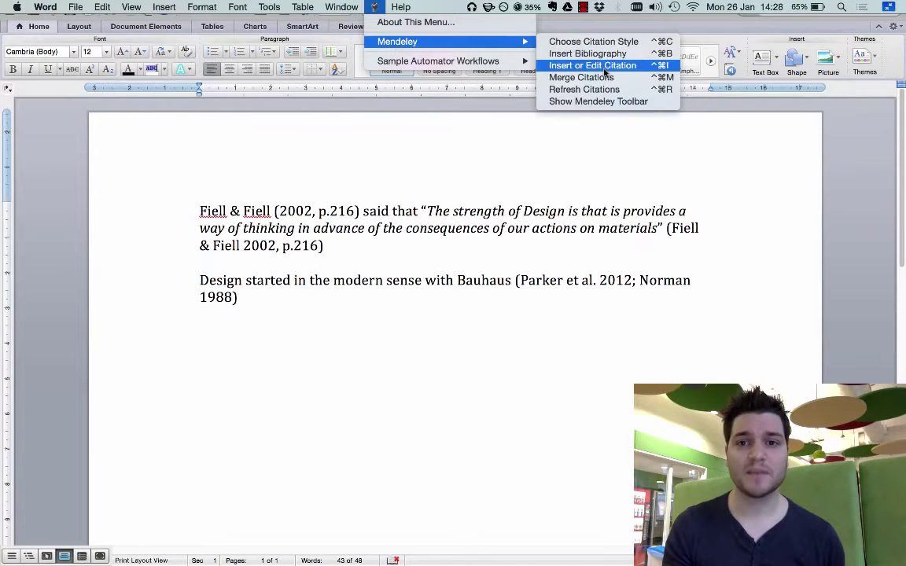
pyautogui.press('ctrl+super+i')
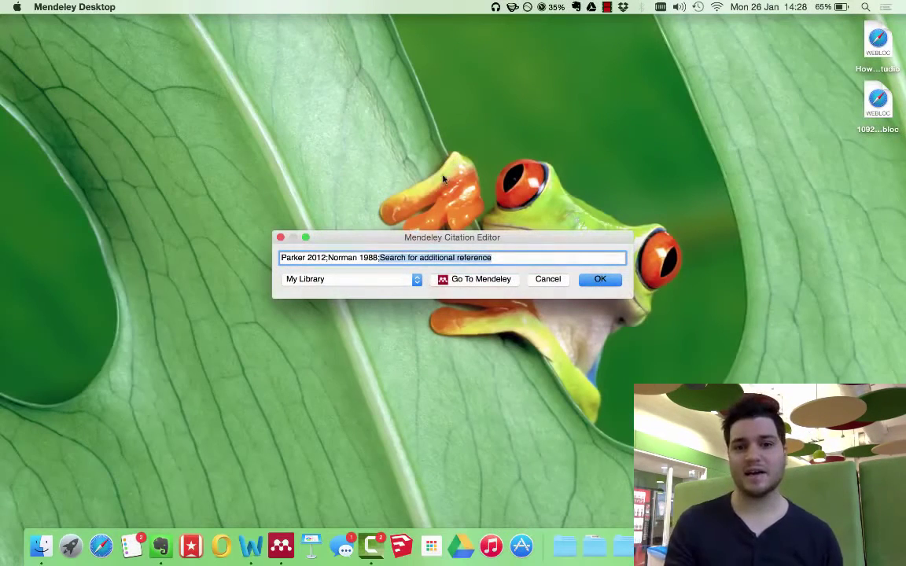
pyautogui.write('starck')
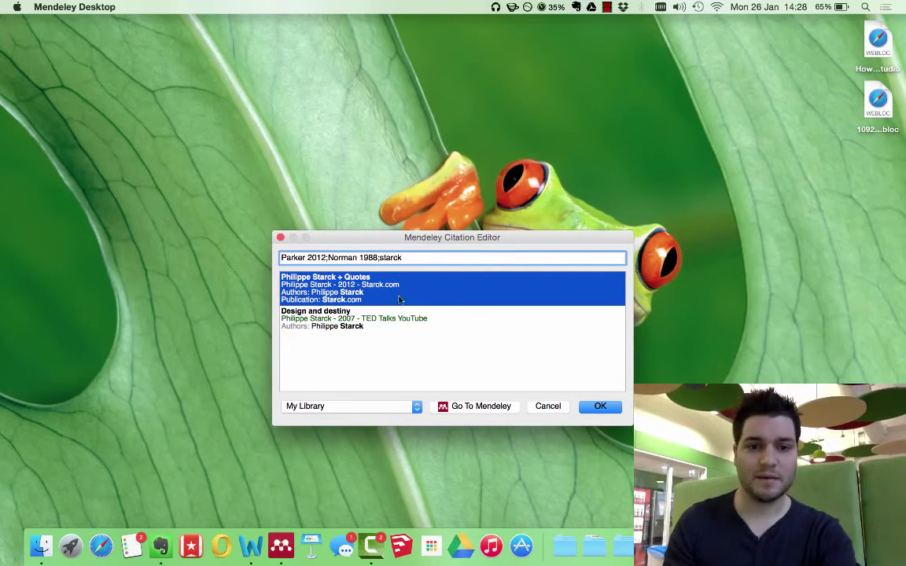
pyautogui.press('Down')
pyautogui.press('Return')
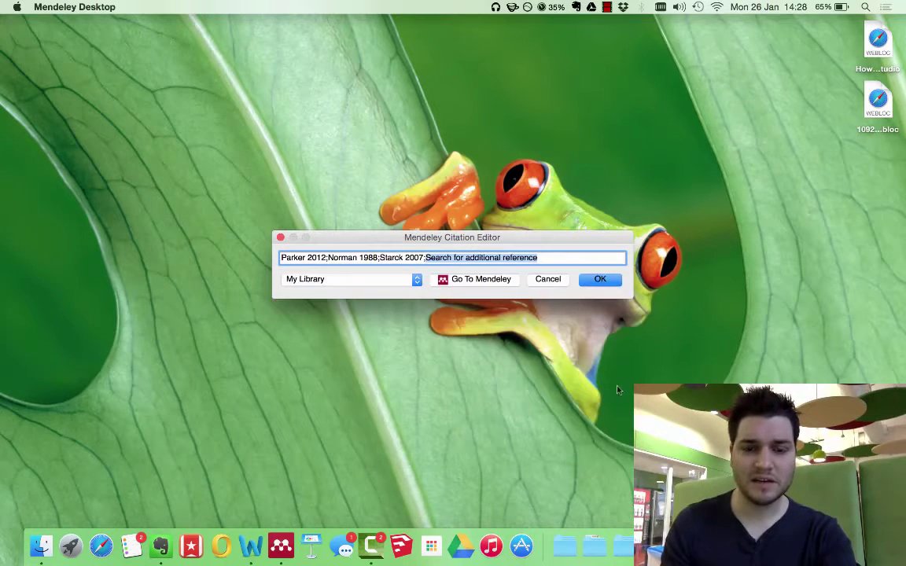
pyautogui.click(602, 282)
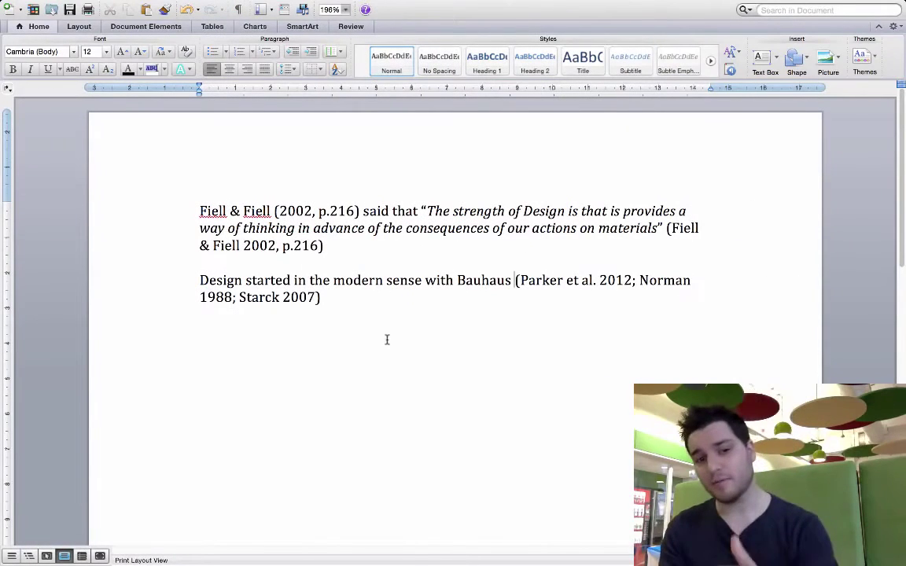
# Remove the 2007 "Design and destiny" reference from the combined citation after "Bauhaus".
pyautogui.click(350, 302)
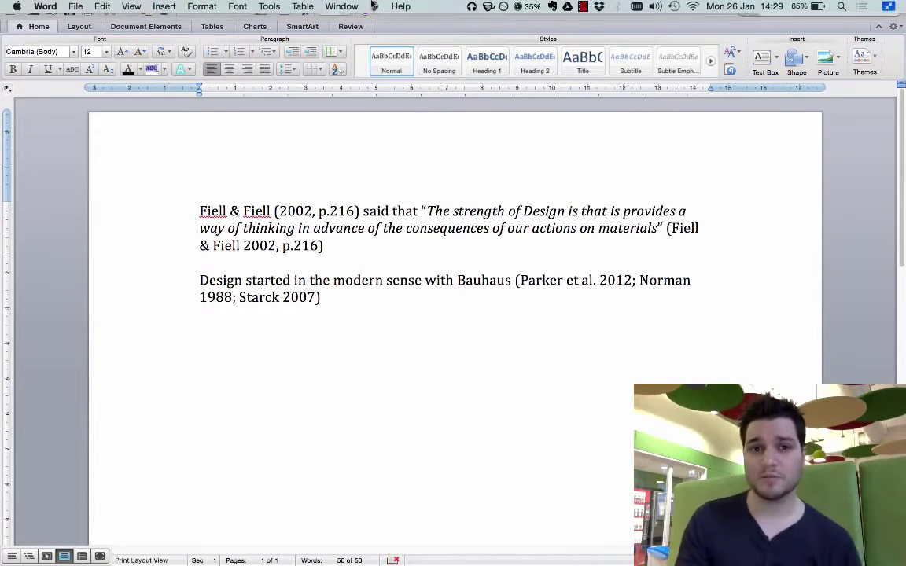
pyautogui.click(375, 7)
pyautogui.moveTo(409, 41)
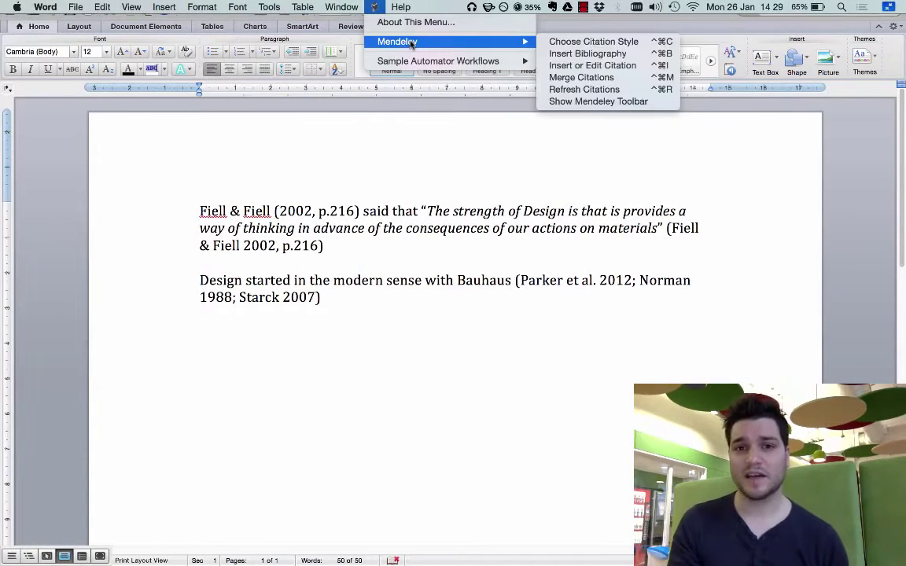
pyautogui.click(592, 65)
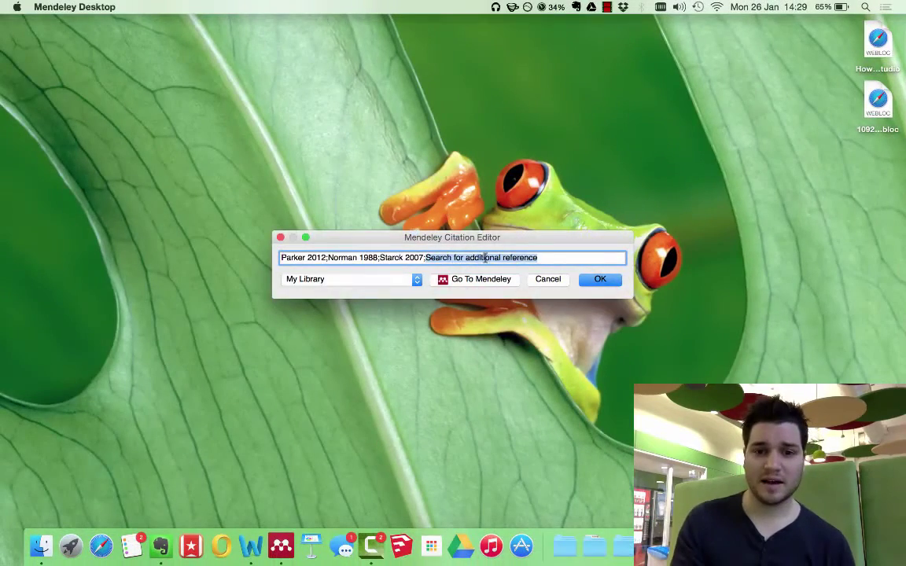
pyautogui.press('BackSpace')
pyautogui.press('BackSpace')
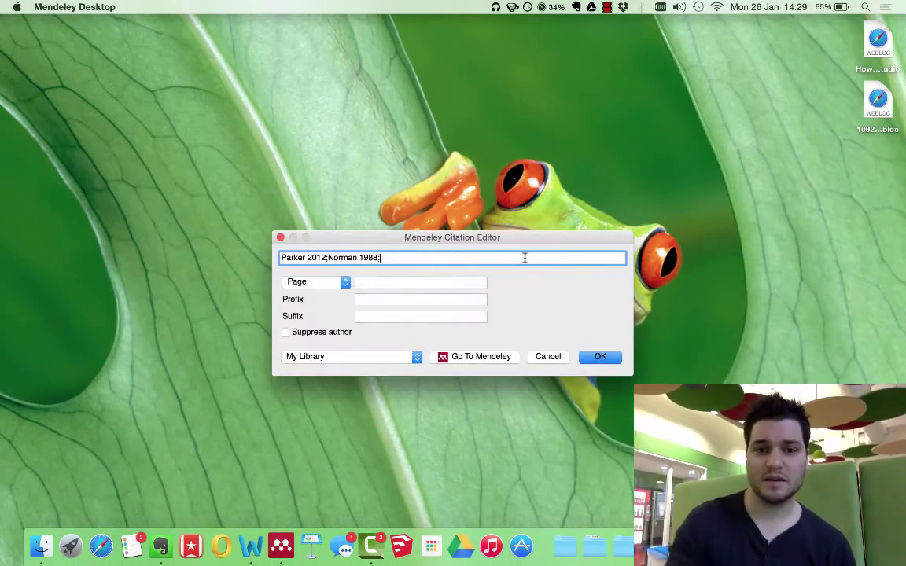
pyautogui.click(598, 354)
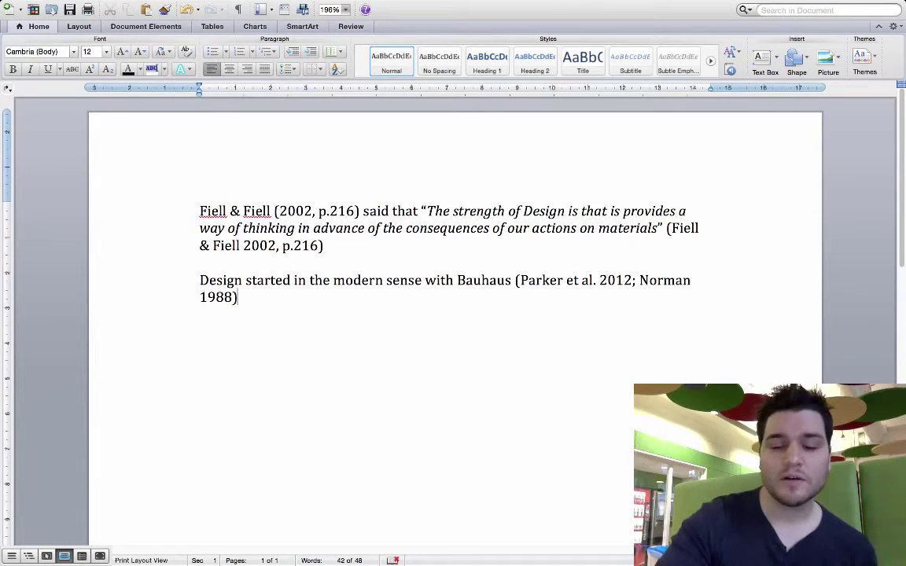
# End the Bauhaus sentence with a full stop and add "REFERENCES" below it in the Heading 1 style.
pyautogui.write('.')
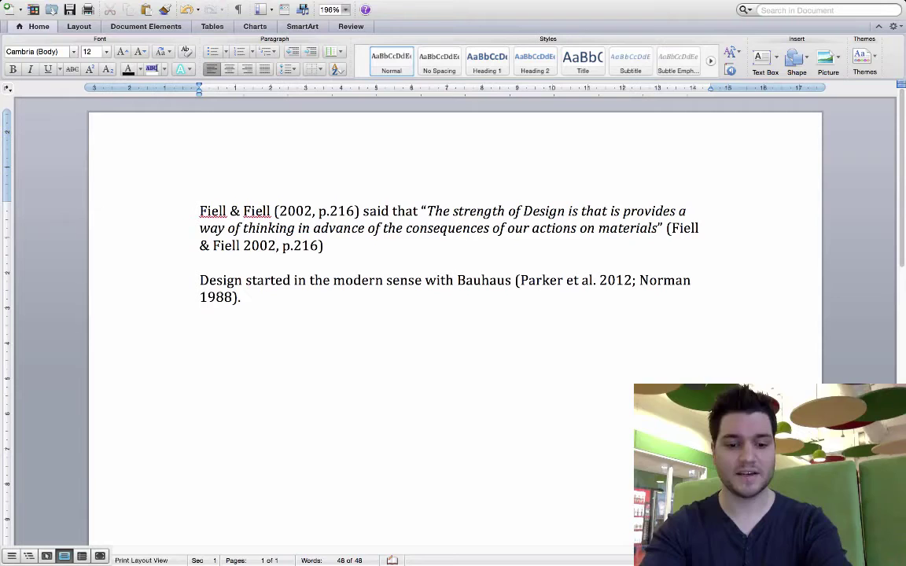
pyautogui.write('REFERENCES')
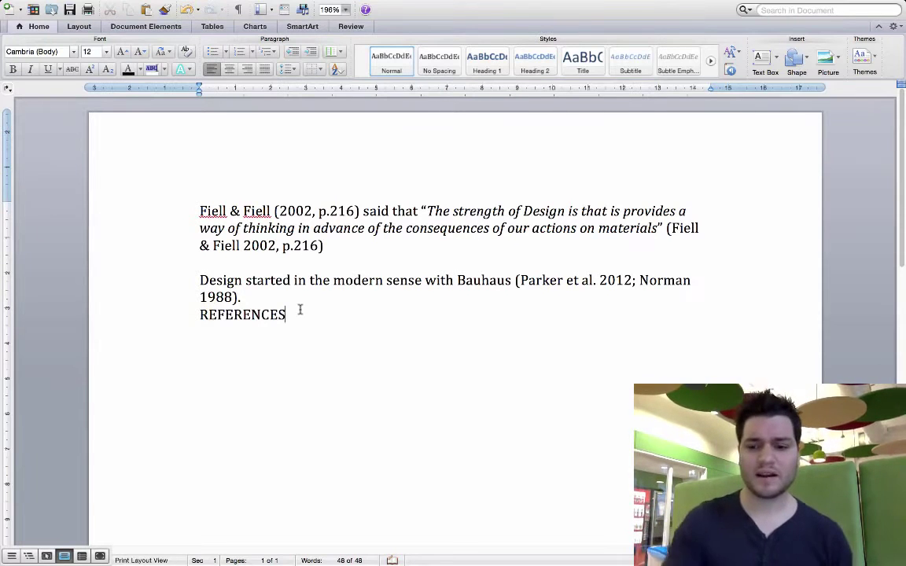
pyautogui.tripleClick(262, 318)
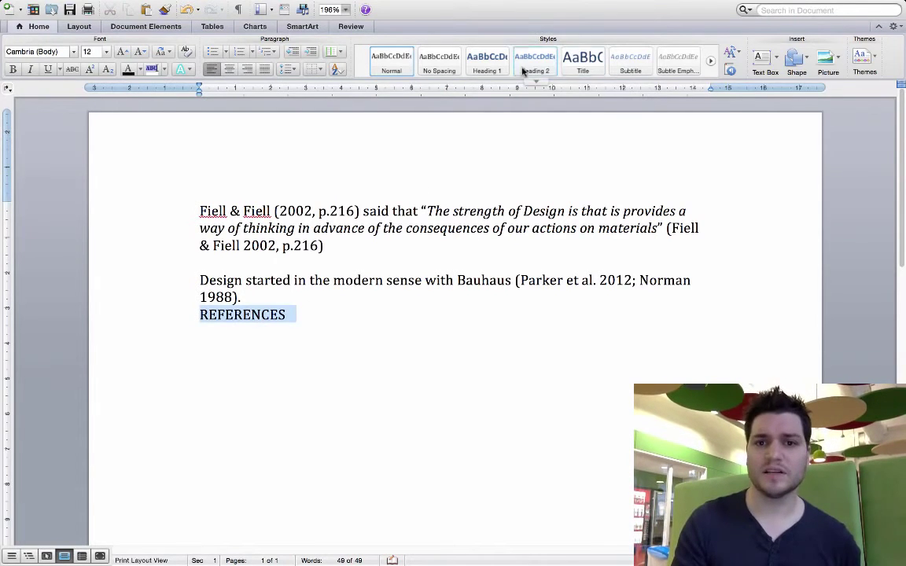
pyautogui.click(487, 61)
pyautogui.click(281, 376)
pyautogui.click(236, 370)
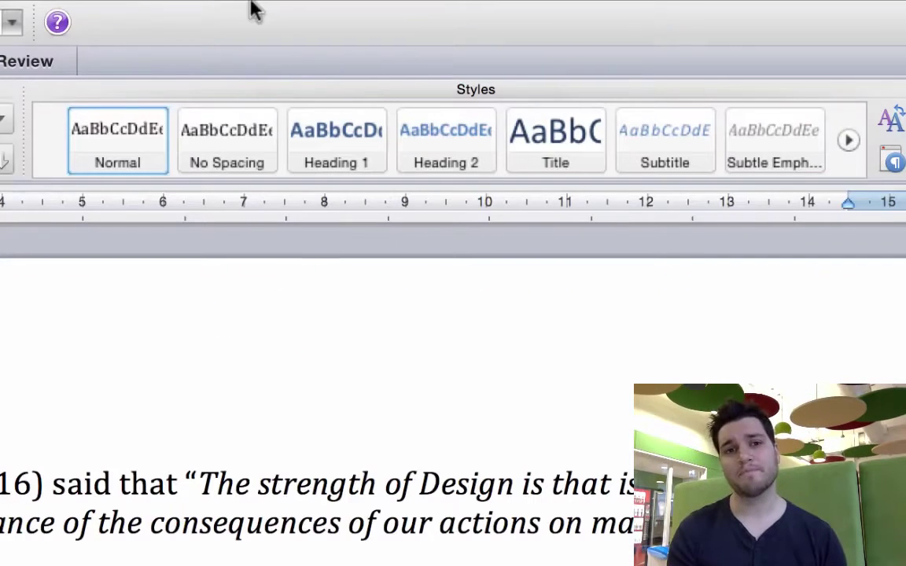
# Insert the Mendeley bibliography under the "REFERENCES" heading.
pyautogui.click(375, 6)
pyautogui.moveTo(100, 98)
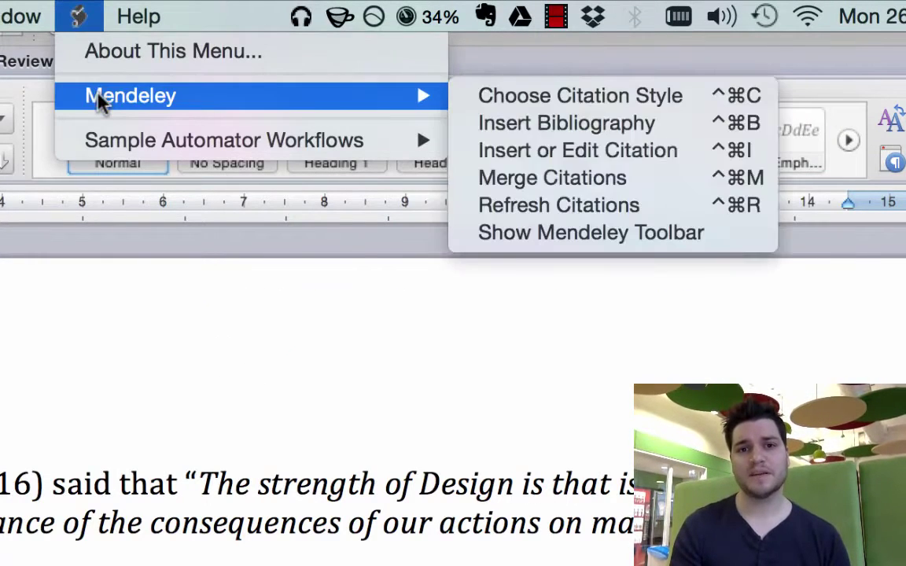
pyautogui.click(663, 126)
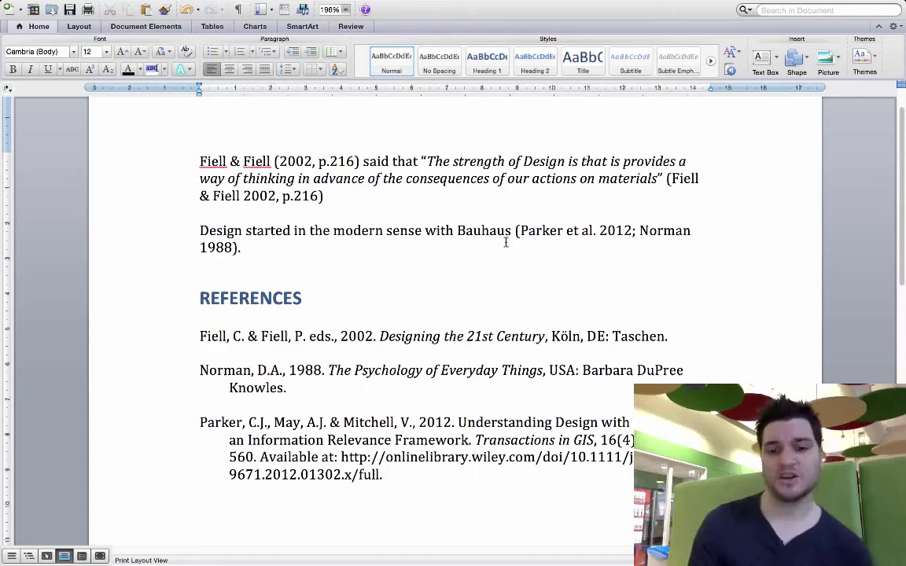
# Edit the citation after "Bauhaus" to add "NeoGeography and the nature of geographic expertise" (2009) as a third reference.
pyautogui.click(233, 248)
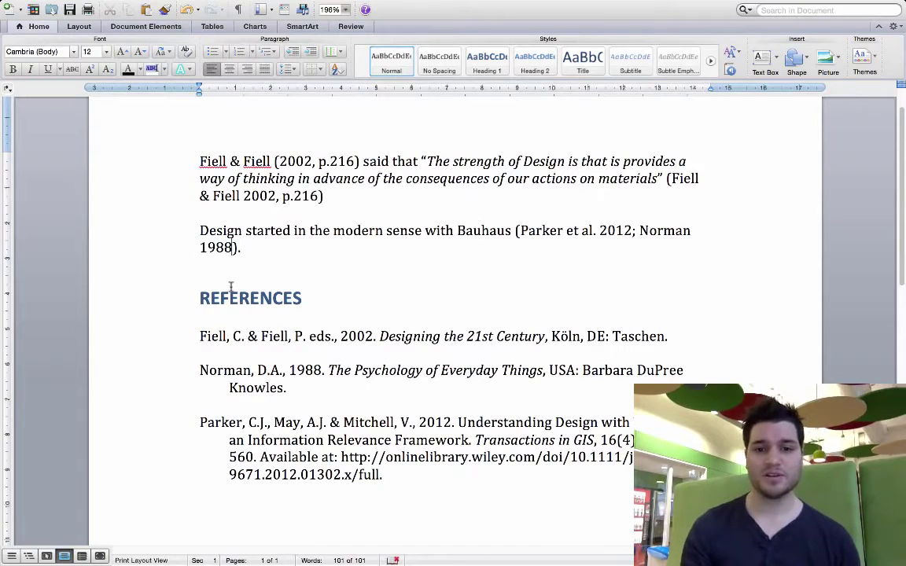
pyautogui.click(373, 6)
pyautogui.moveTo(472, 41)
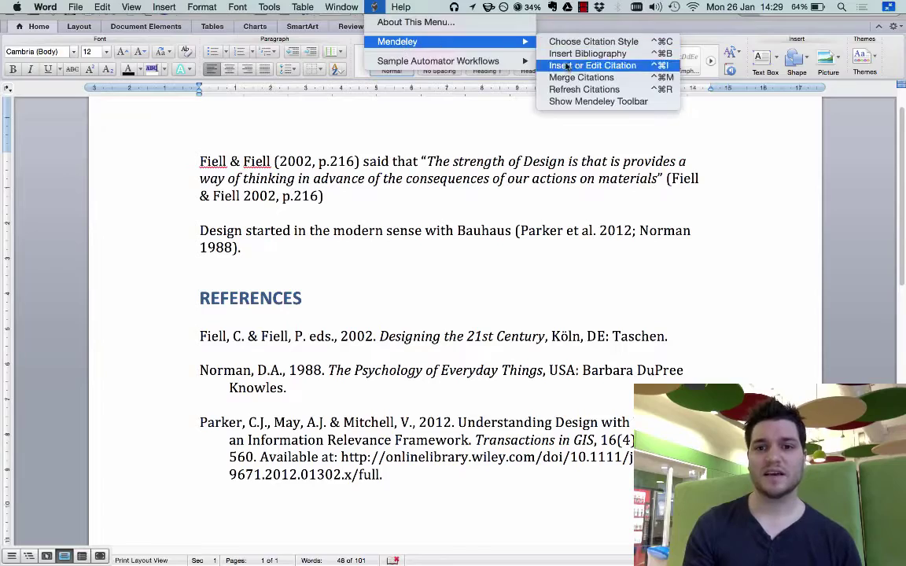
pyautogui.click(567, 66)
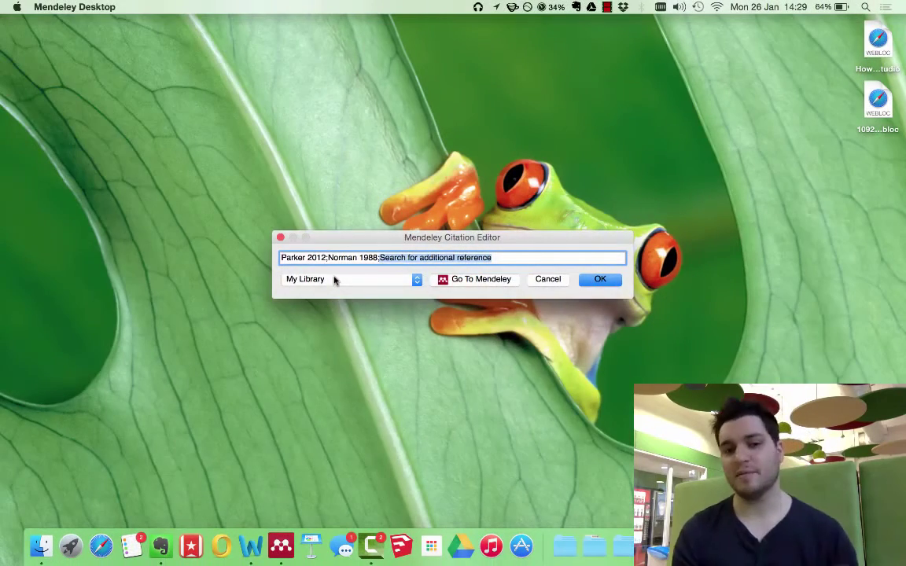
pyautogui.write('goodch')
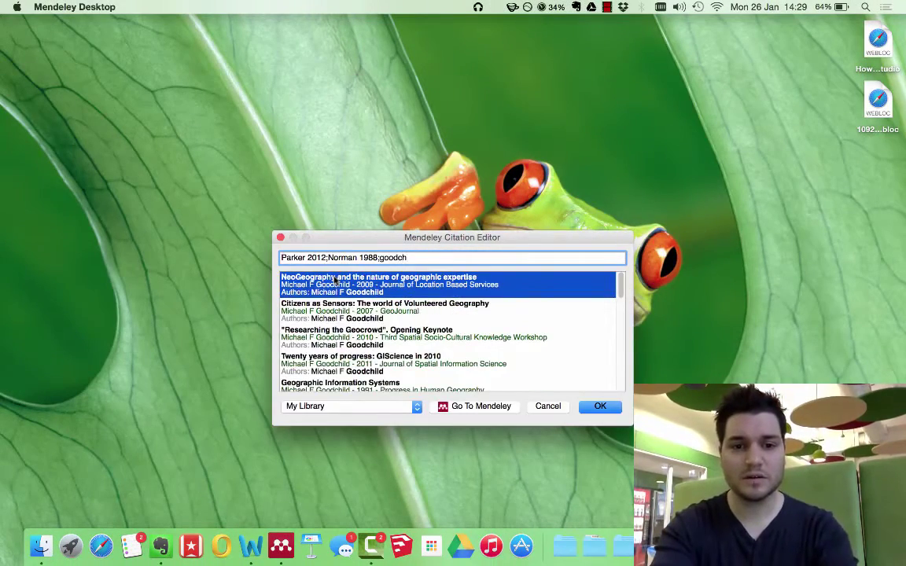
pyautogui.write('i')
pyautogui.press('Return')
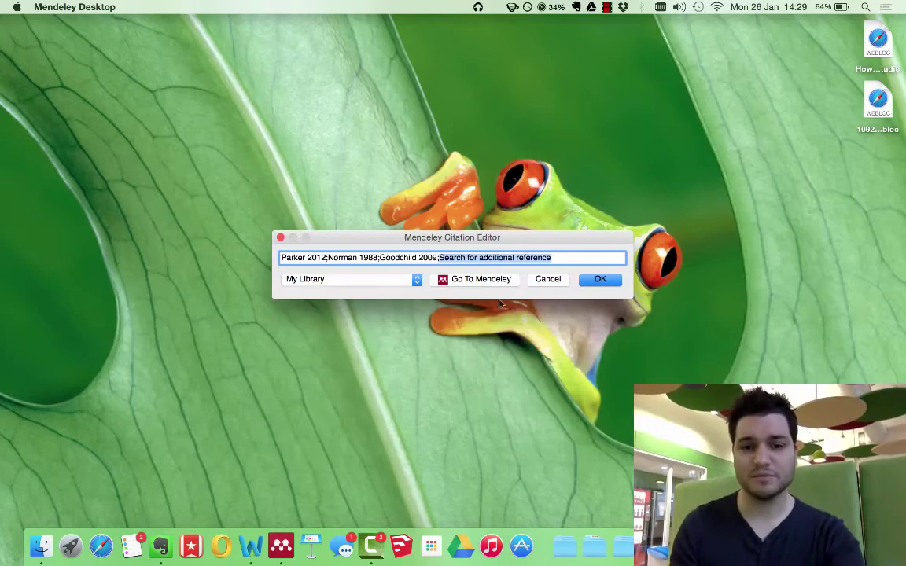
pyautogui.click(600, 279)
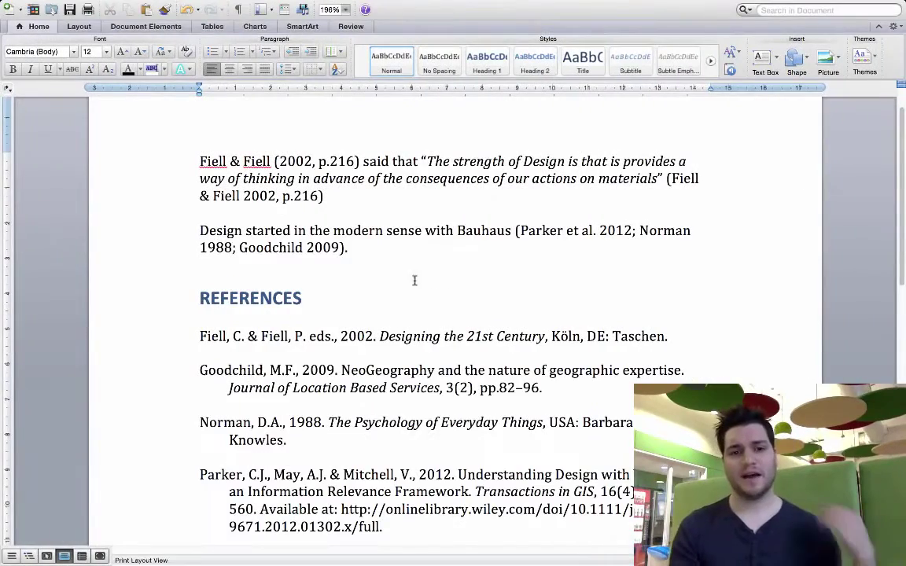
# Copy the whole Bauhaus sentence with its combined citation and delete it from the document.
pyautogui.scroll(-5, 370, 299)
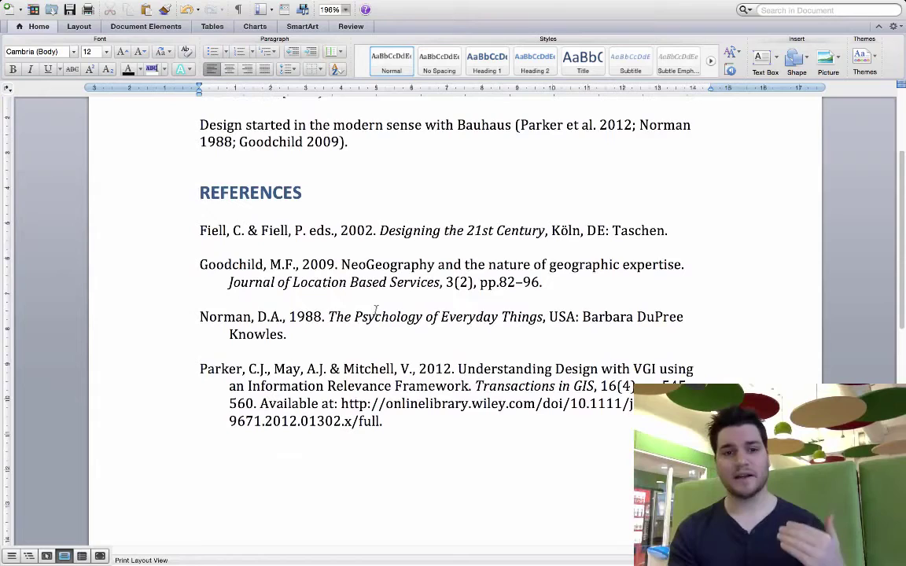
pyautogui.scroll(4, 421, 271)
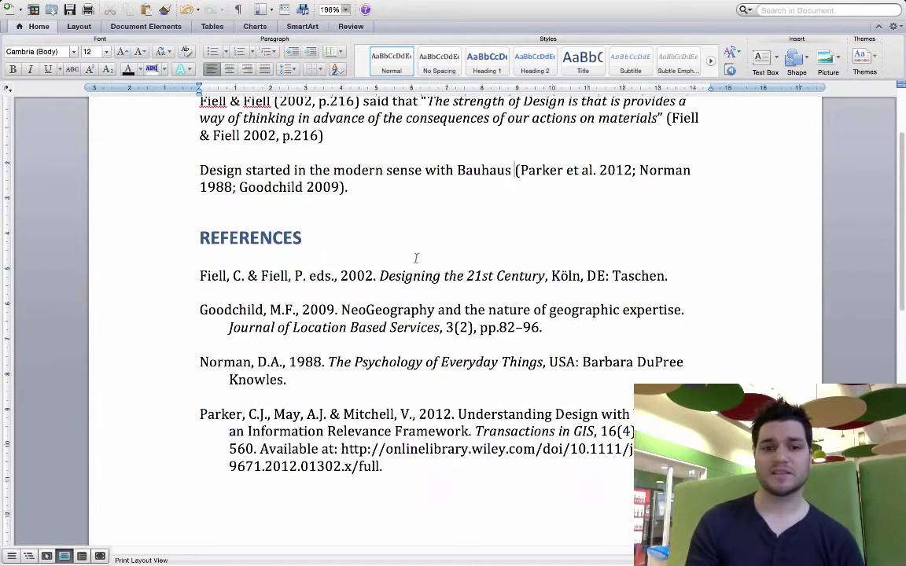
pyautogui.scroll(1, 420, 293)
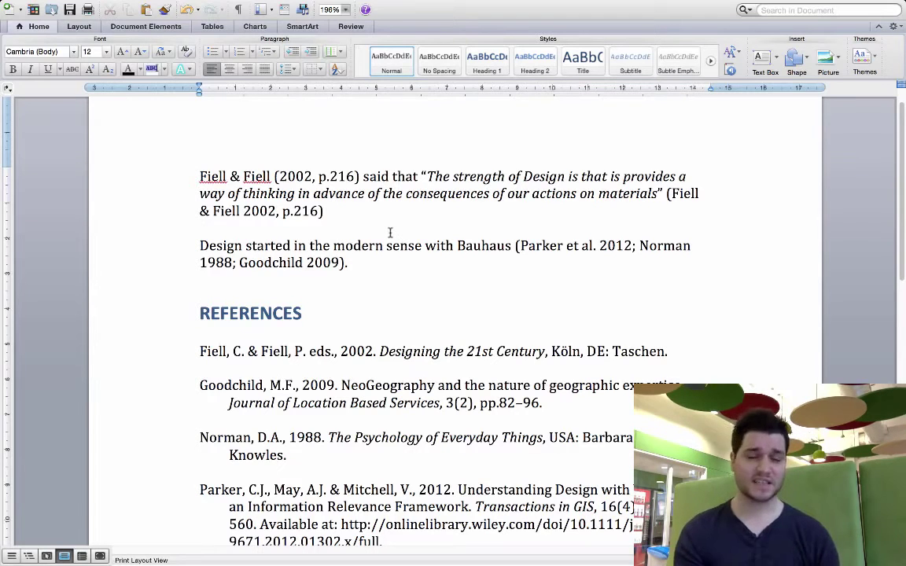
pyautogui.scroll(1, 391, 228)
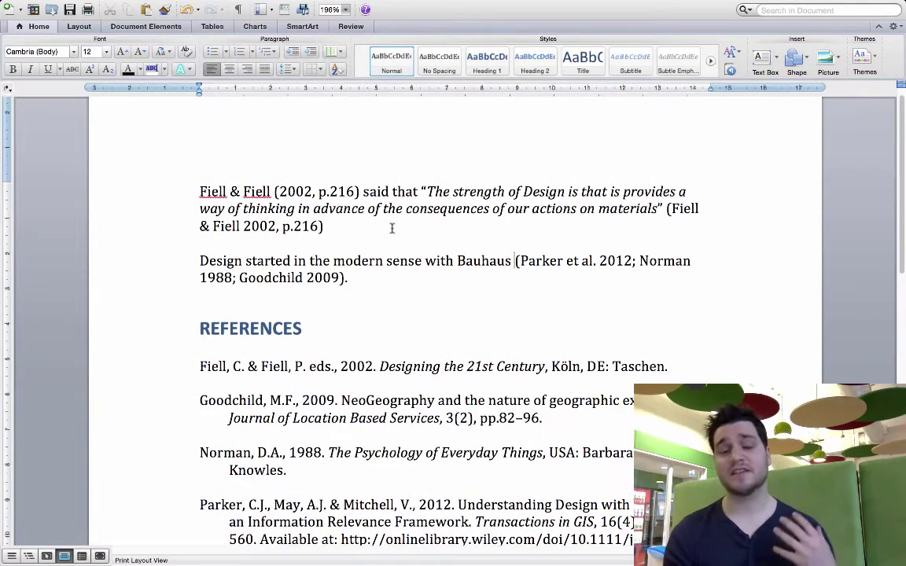
pyautogui.scroll(-1, 391, 228)
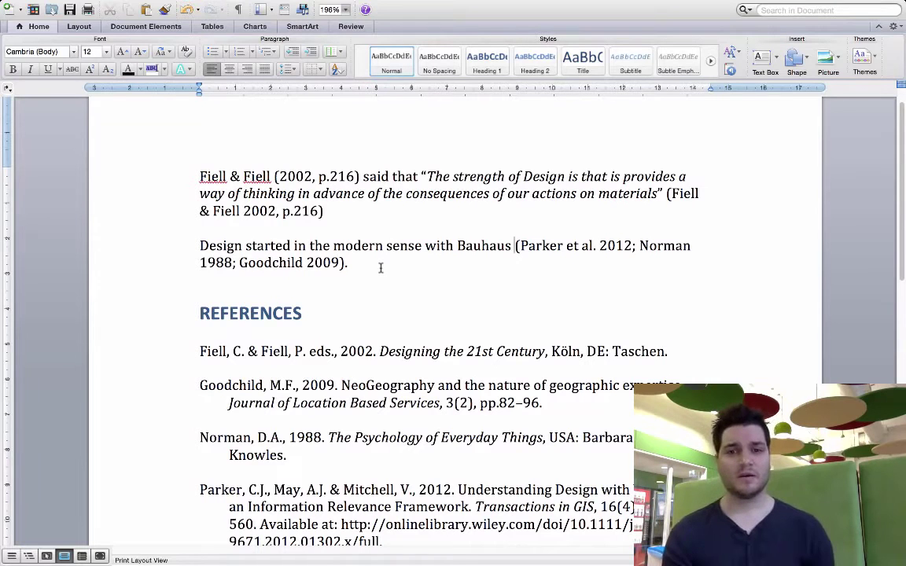
pyautogui.moveTo(381, 268); pyautogui.dragTo(186, 238)
pyautogui.press('super+c')
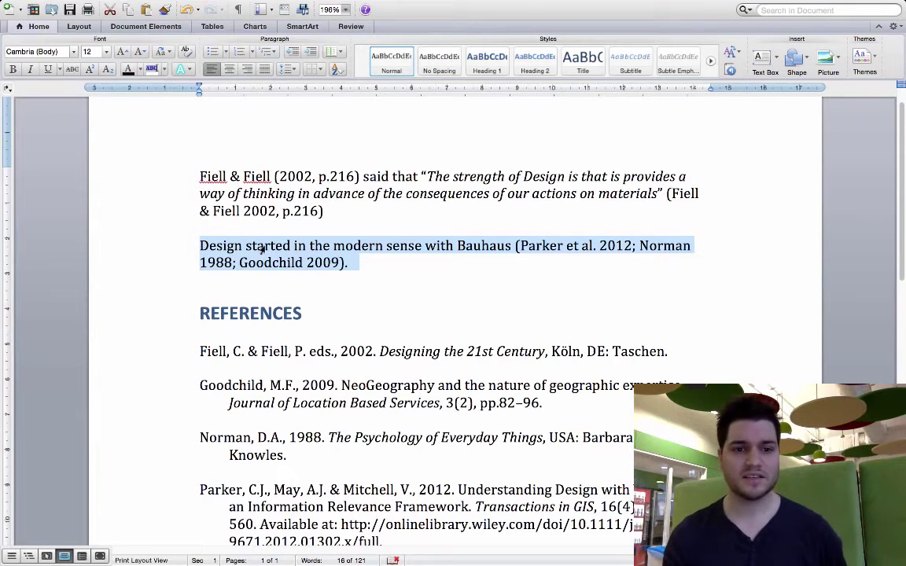
pyautogui.press('BackSpace')
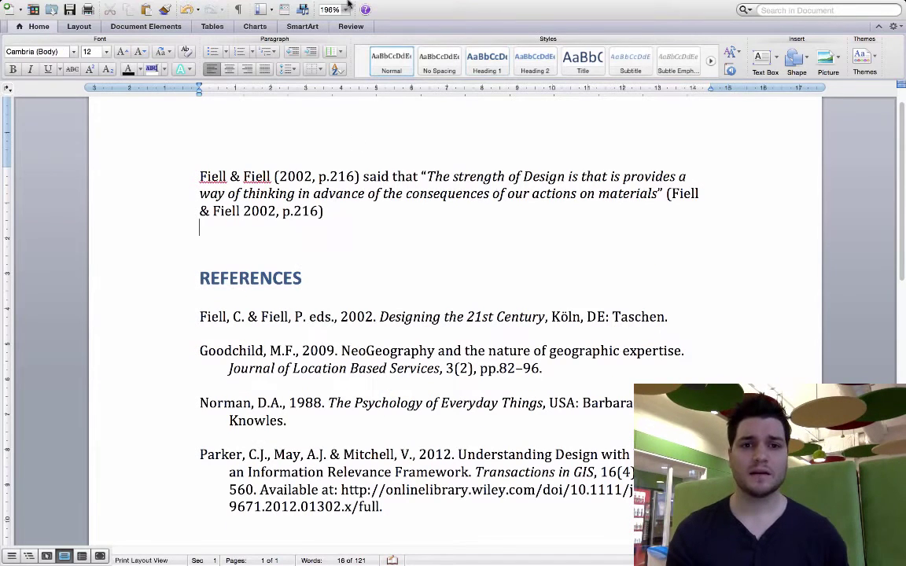
# Refresh the Mendeley citations so the bibliography matches the text without the Bauhaus sentence.
pyautogui.click(372, 7)
pyautogui.moveTo(405, 39)
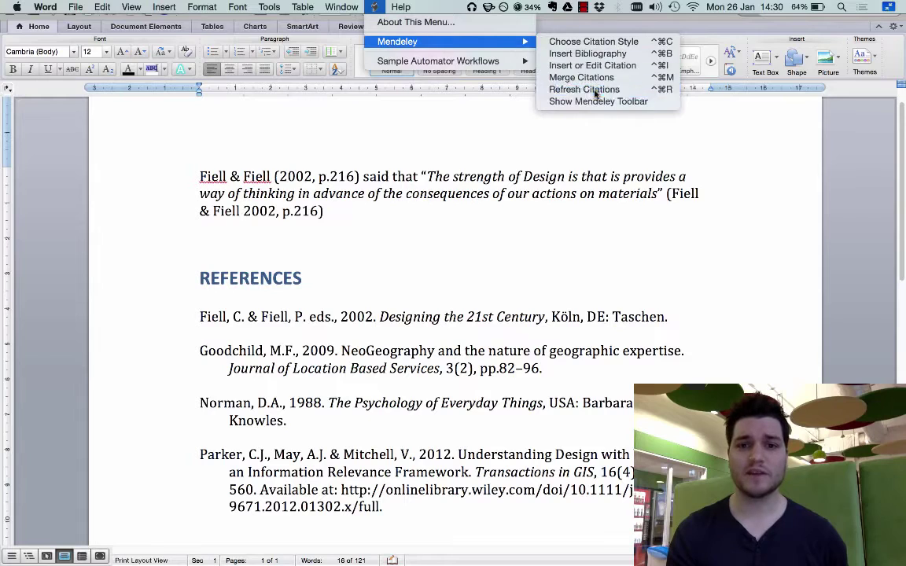
pyautogui.click(605, 88)
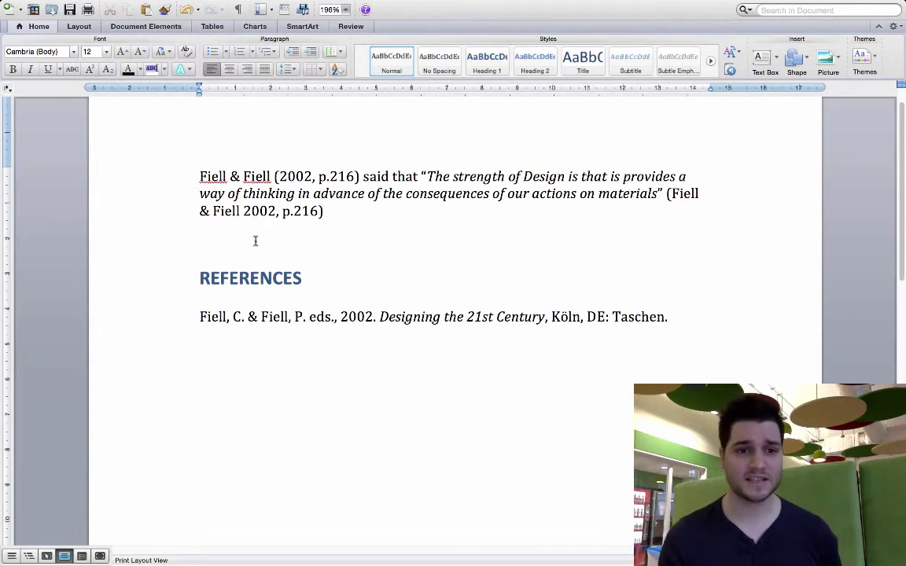
# Paste the copied Bauhaus sentence back above the "REFERENCES" heading, separated from the quotation paragraph by a blank line.
pyautogui.click(229, 234)
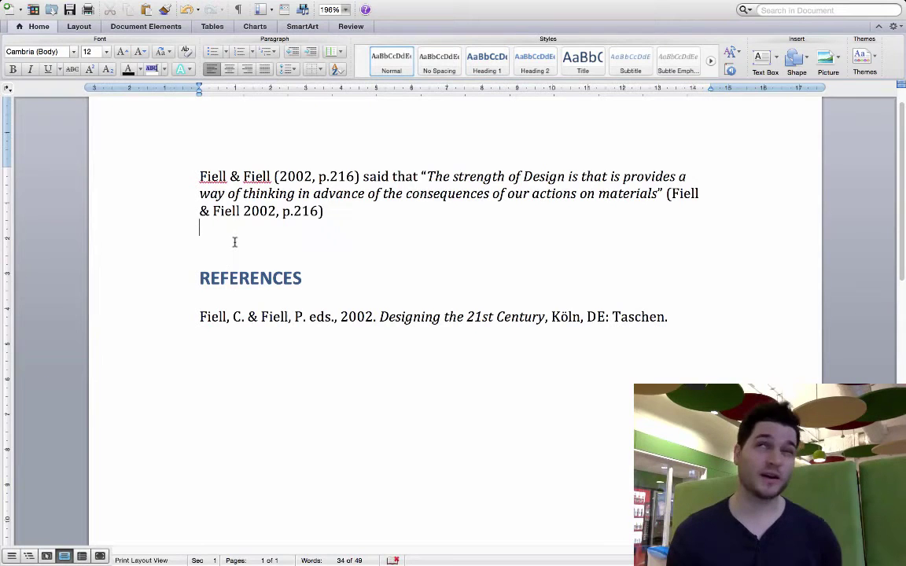
pyautogui.press('super+v')
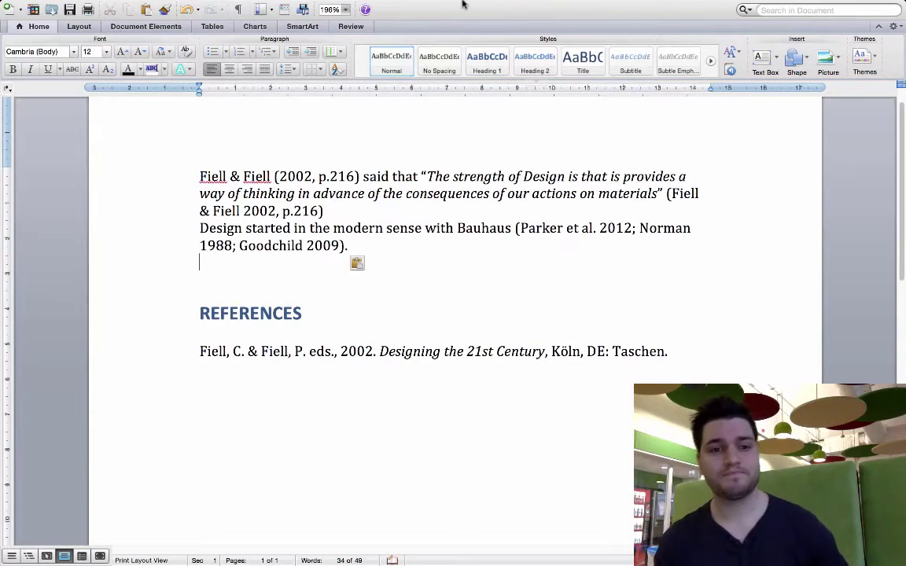
pyautogui.click(346, 211)
pyautogui.press('Return')
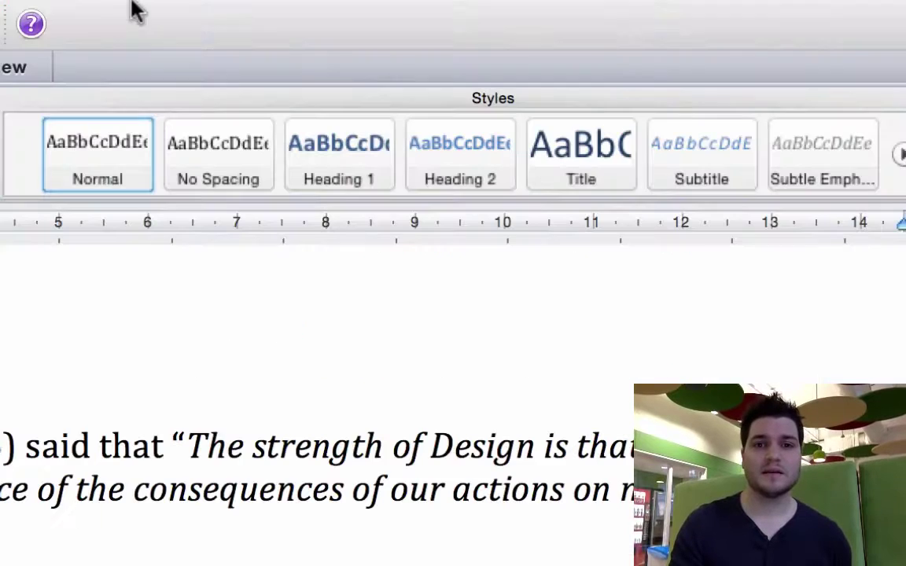
# Refresh the Mendeley citations to bring the pasted sentence's references back into the bibliography.
pyautogui.moveTo(128, 8)
pyautogui.click(54, 16)
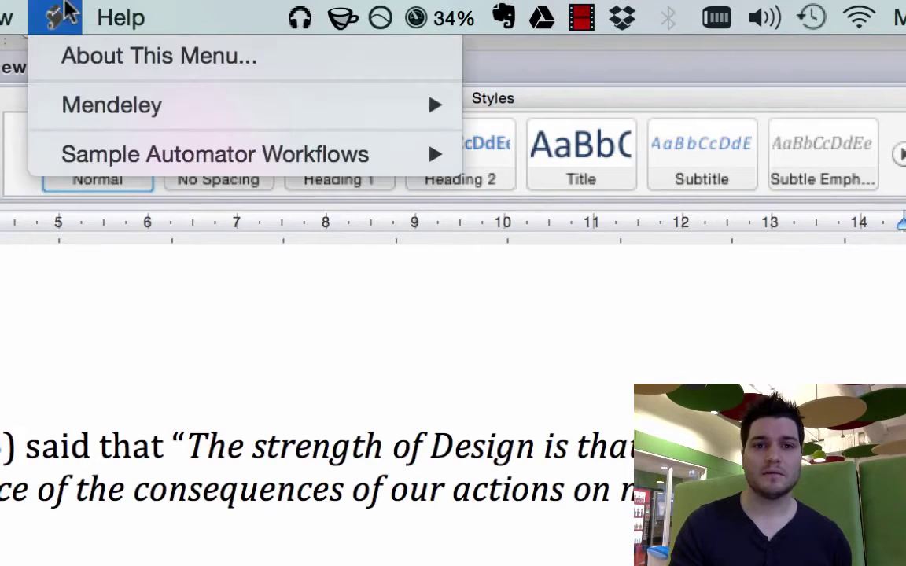
pyautogui.moveTo(105, 108)
pyautogui.click(597, 228)
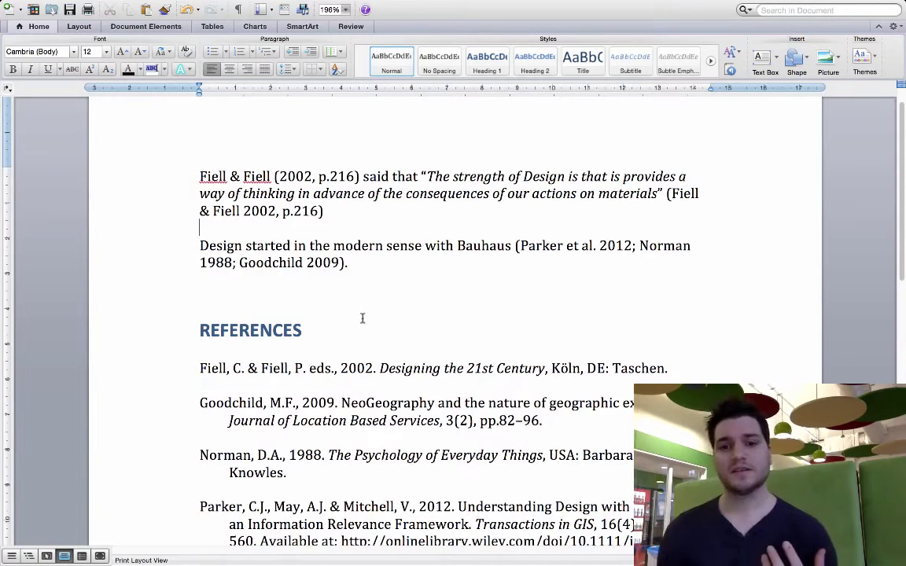
# Switch to Mendeley Desktop and set the year of the book "Designing the 21st Century" to 2001.
pyautogui.scroll(-2, 363, 317)
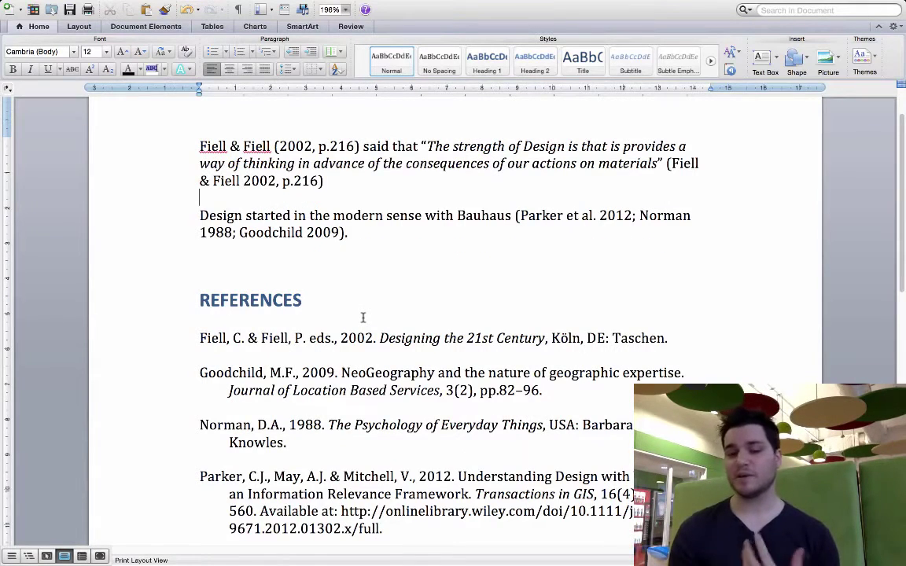
pyautogui.hotkey('ctrl', 'Up')
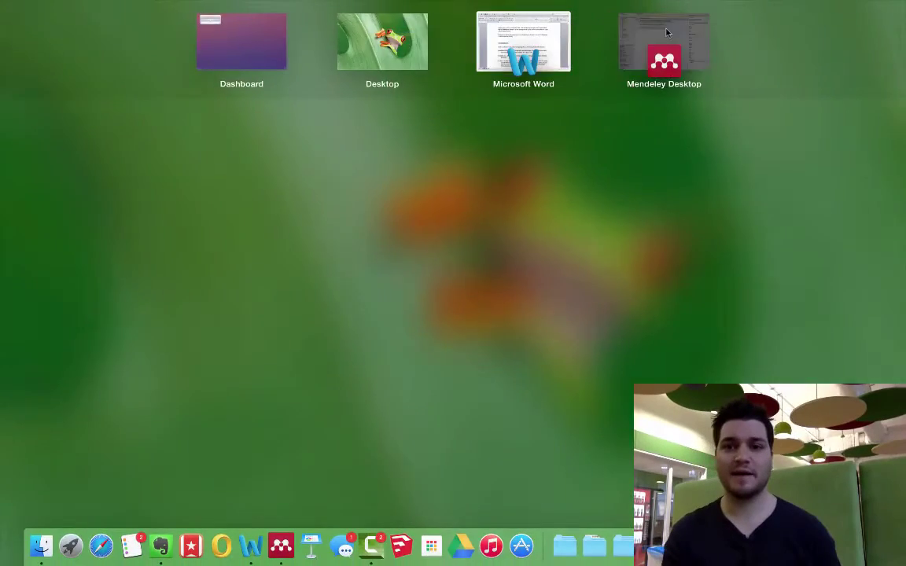
pyautogui.click(657, 41)
pyautogui.click(778, 116)
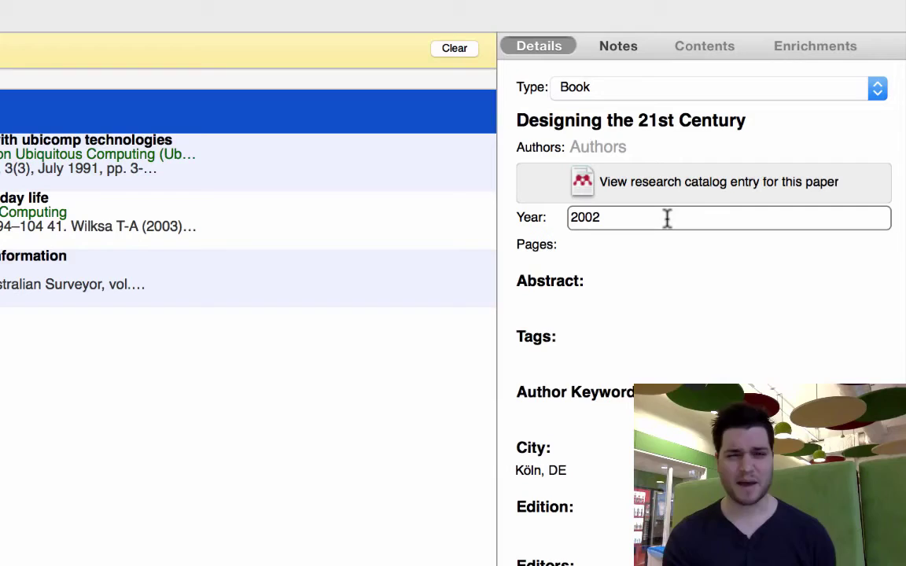
pyautogui.press('BackSpace')
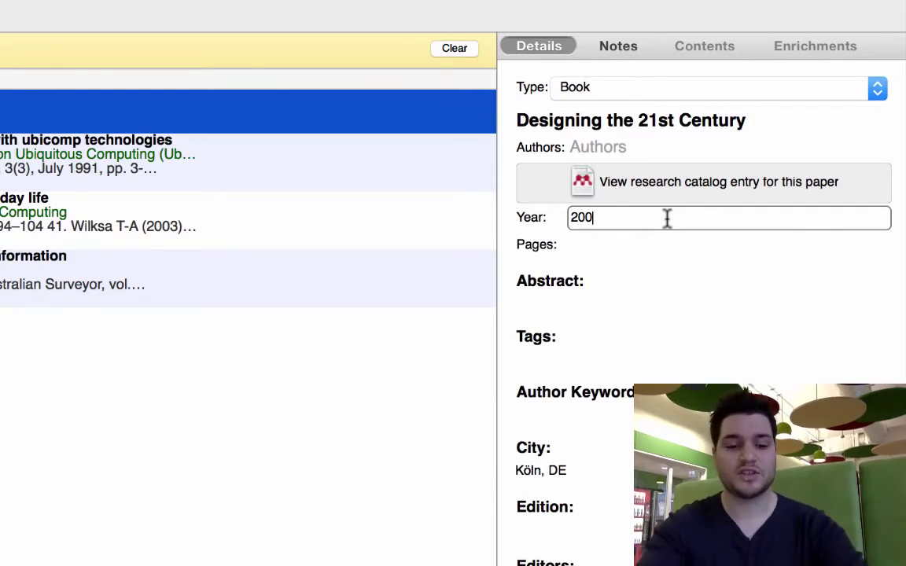
pyautogui.write('1')
pyautogui.click(405, 320)
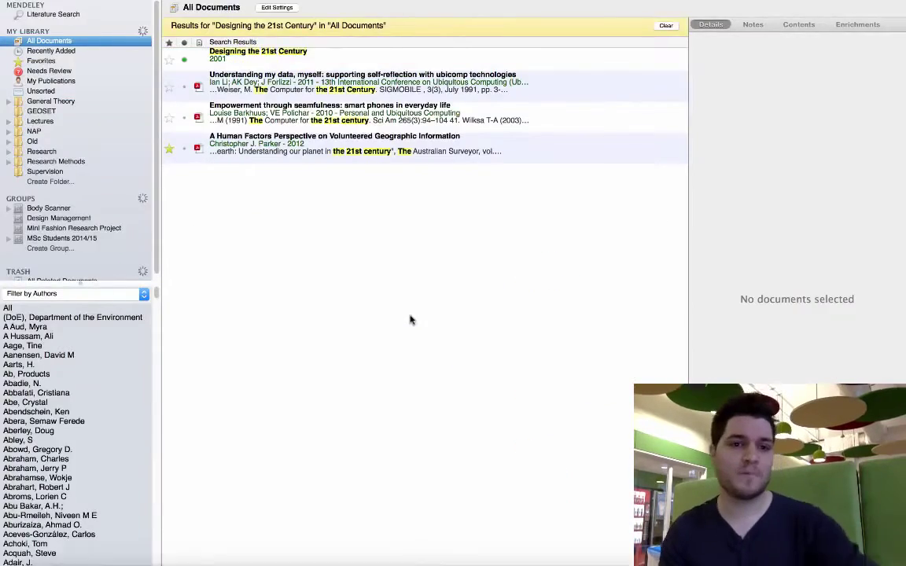
# Switch back to Microsoft Word and refresh the citations to apply the 2001 year to the text and bibliography.
pyautogui.hotkey('ctrl', 'Up')
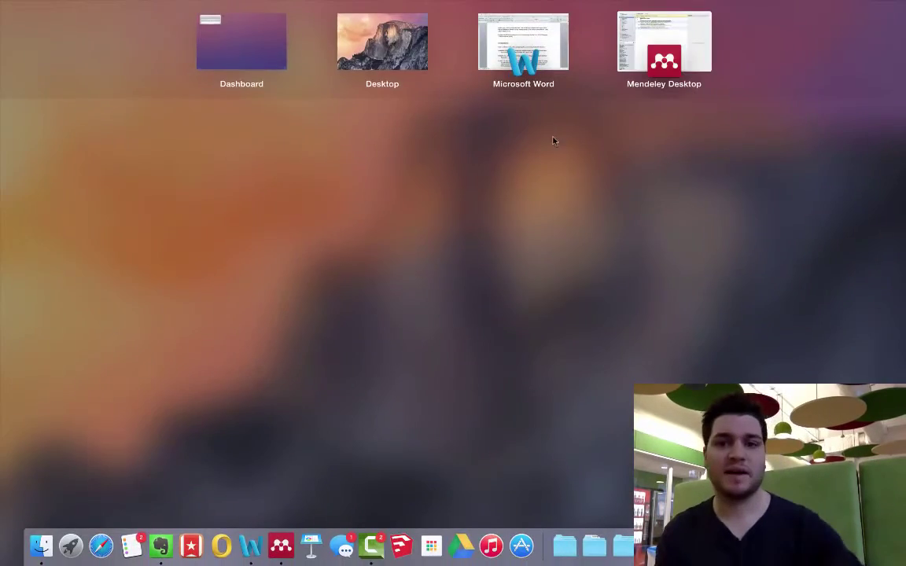
pyautogui.click(522, 41)
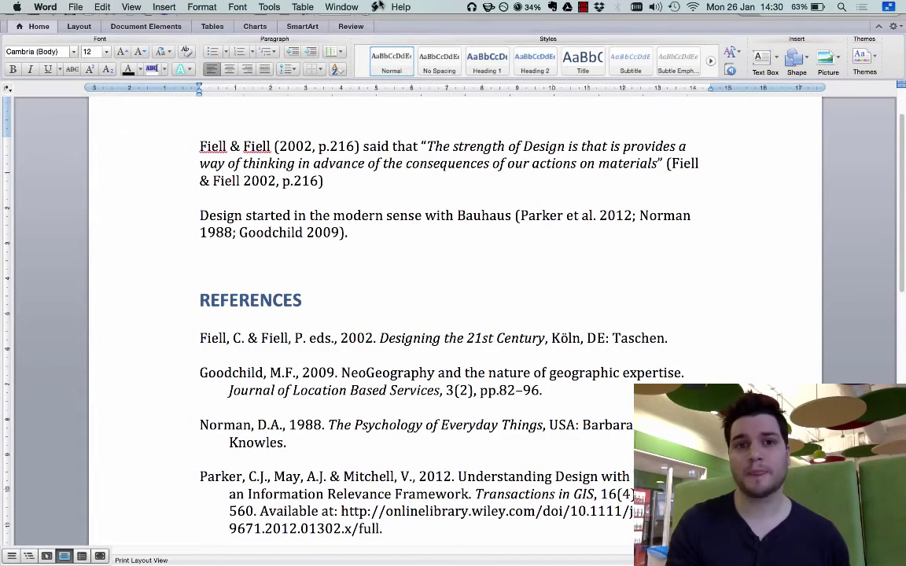
pyautogui.click(373, 7)
pyautogui.moveTo(402, 44)
pyautogui.click(610, 94)
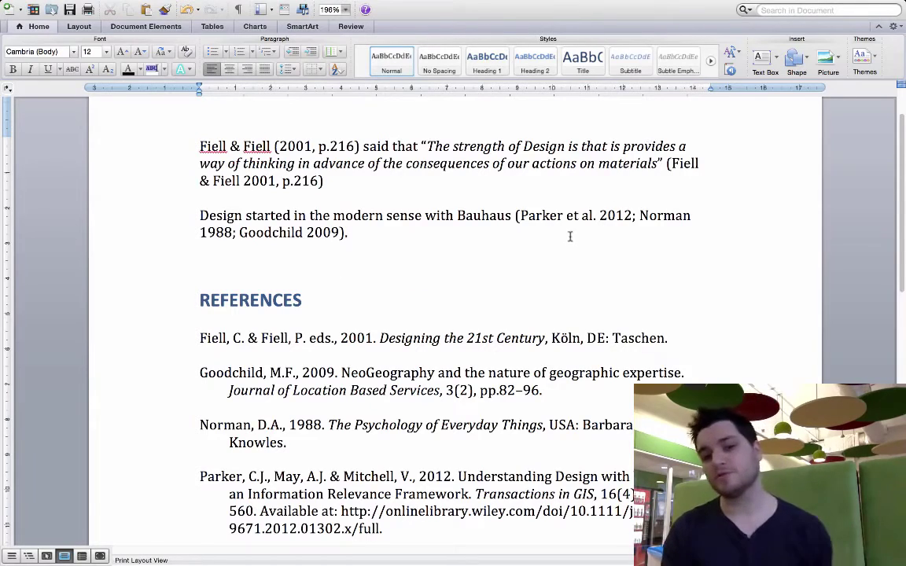
# Switch to Mendeley Desktop and set the year of "Designing the 21st Century" back to 2002.
pyautogui.hotkey('ctrl', 'Up')
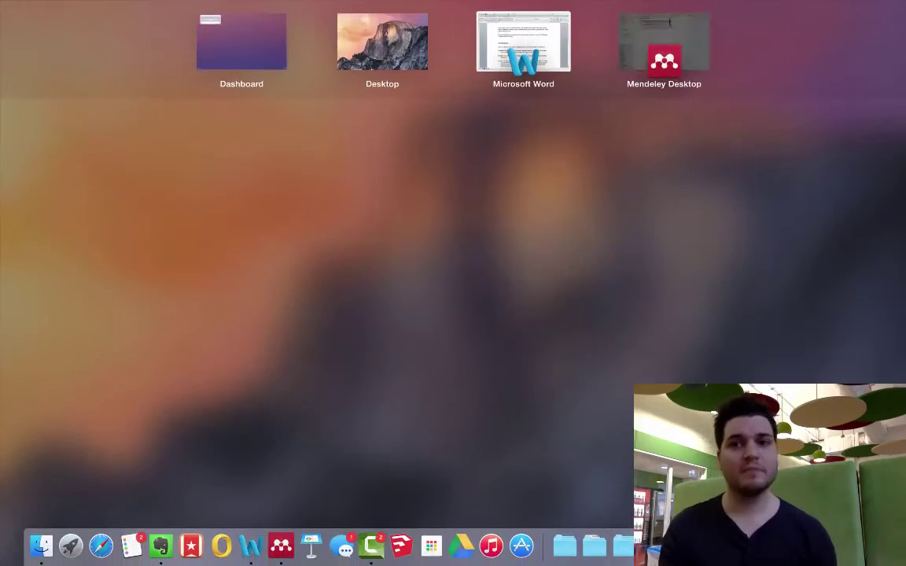
pyautogui.click(633, 51)
pyautogui.click(750, 117)
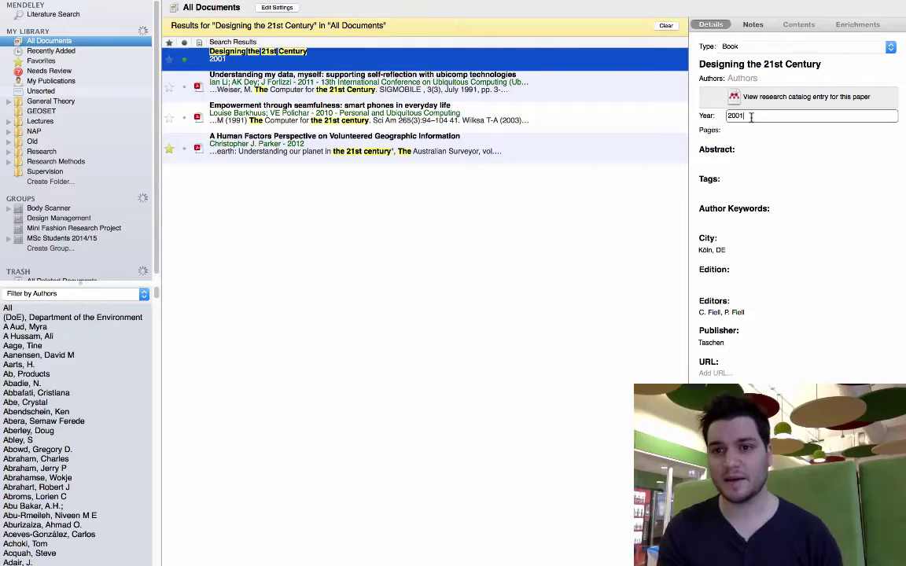
pyautogui.press('BackSpace')
pyautogui.write('2')
pyautogui.click(487, 226)
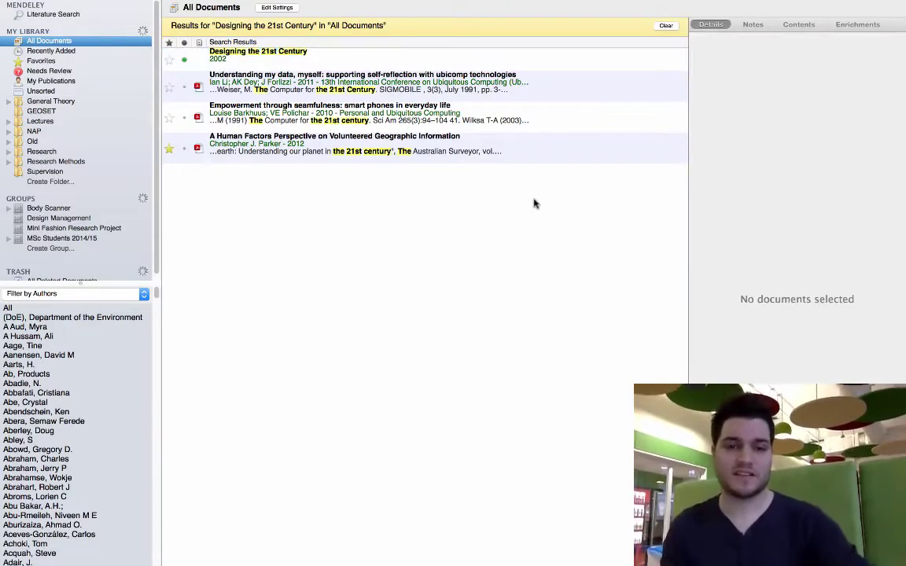
# Return to Microsoft Word and refresh the citations to apply the 2002 year, checking the entries under "REFERENCES".
pyautogui.hotkey('ctrl', 'Up')
pyautogui.click(483, 38)
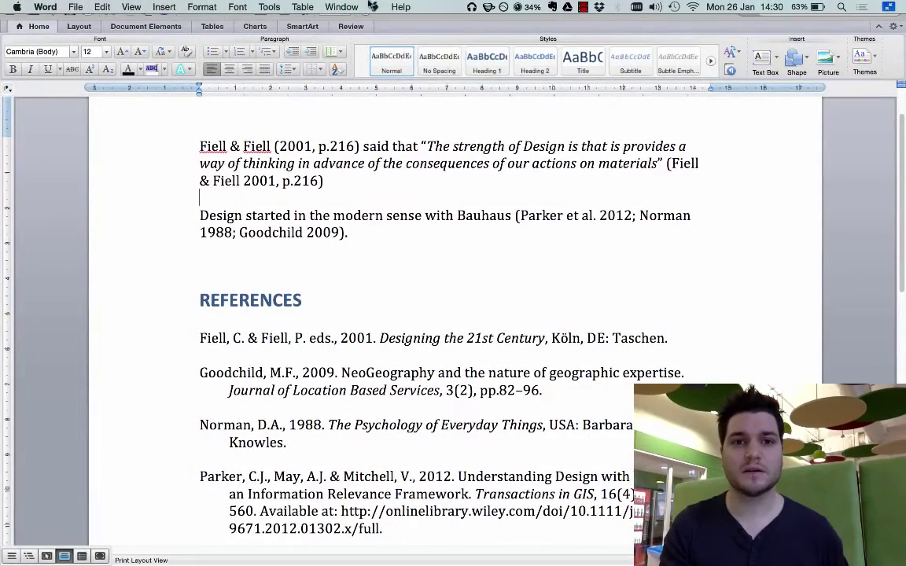
pyautogui.click(374, 7)
pyautogui.moveTo(488, 41)
pyautogui.click(582, 89)
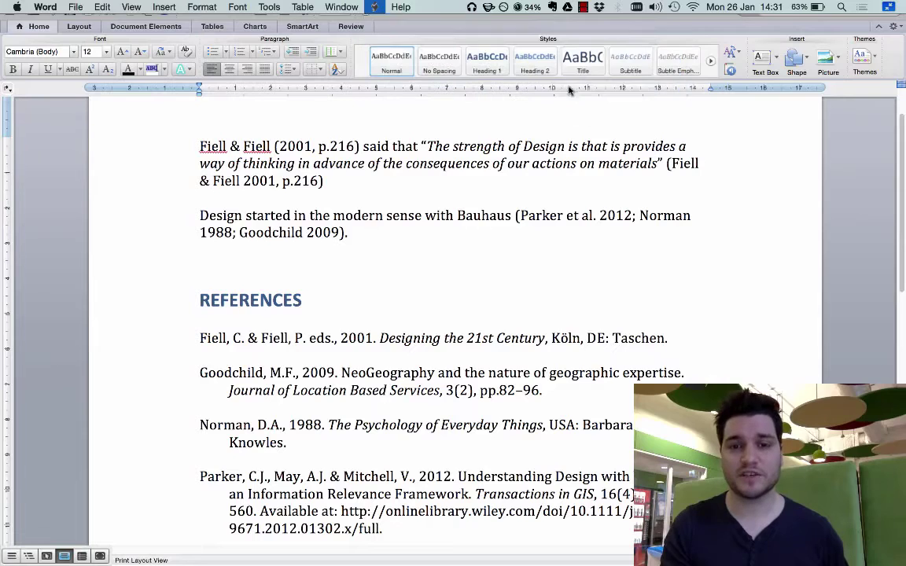
pyautogui.click(375, 336)
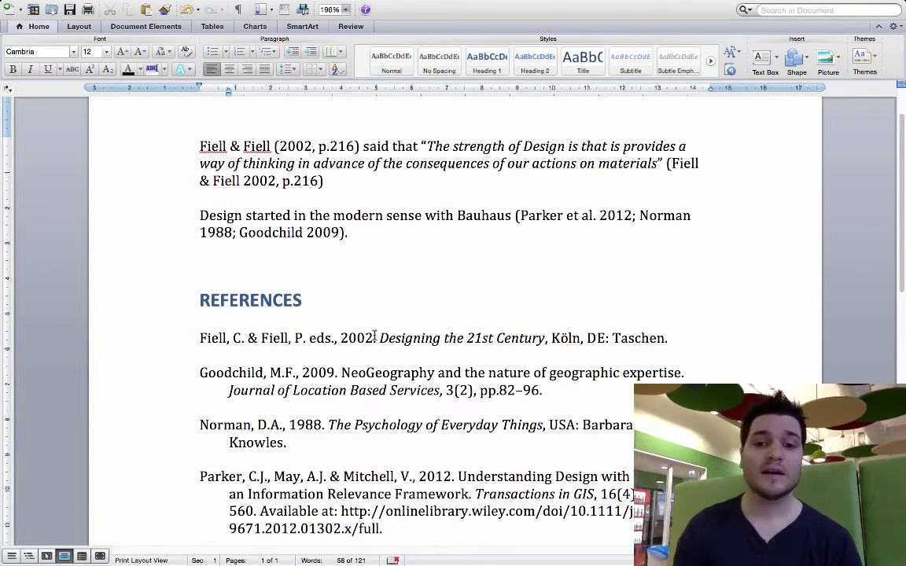
pyautogui.scroll(-3, 334, 339)
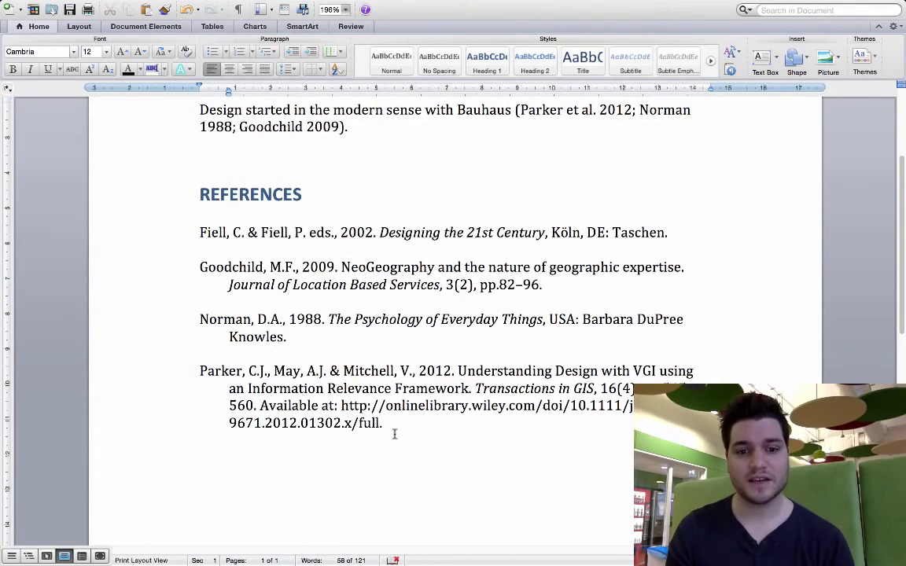
# Manually add ", p.123" after the year 2009 at the end of the citation in the Bauhaus sentence.
pyautogui.moveTo(394, 434); pyautogui.dragTo(188, 224)
pyautogui.click(255, 241)
pyautogui.scroll(5, 323, 265)
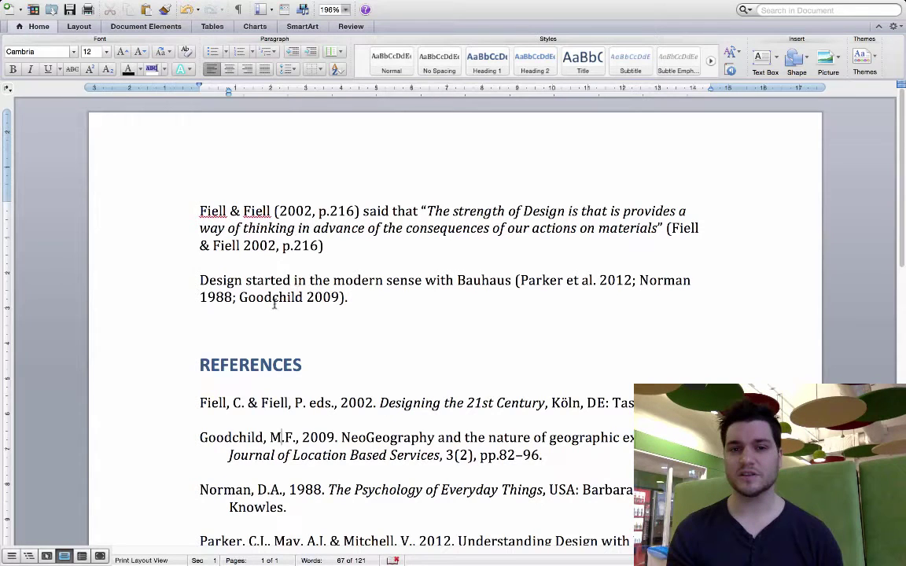
pyautogui.click(340, 298)
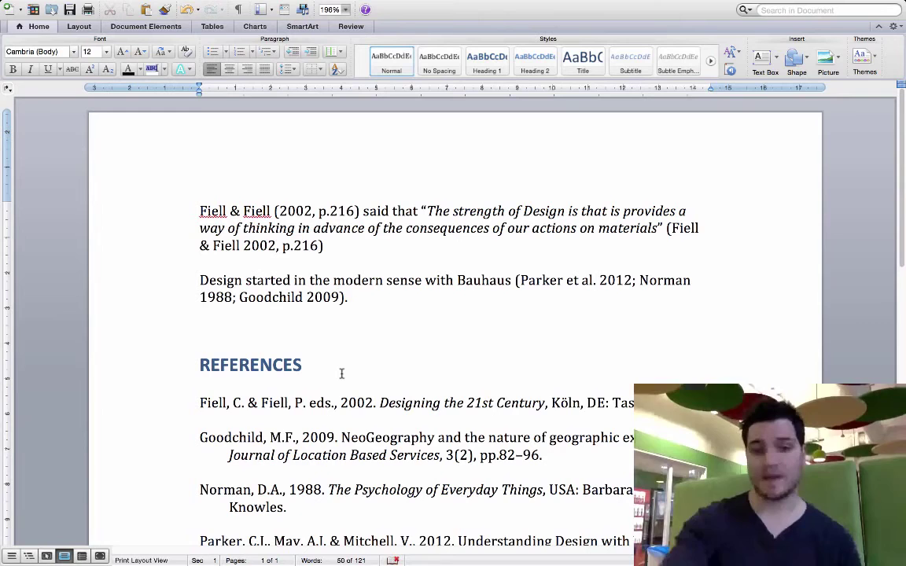
pyautogui.write(', p')
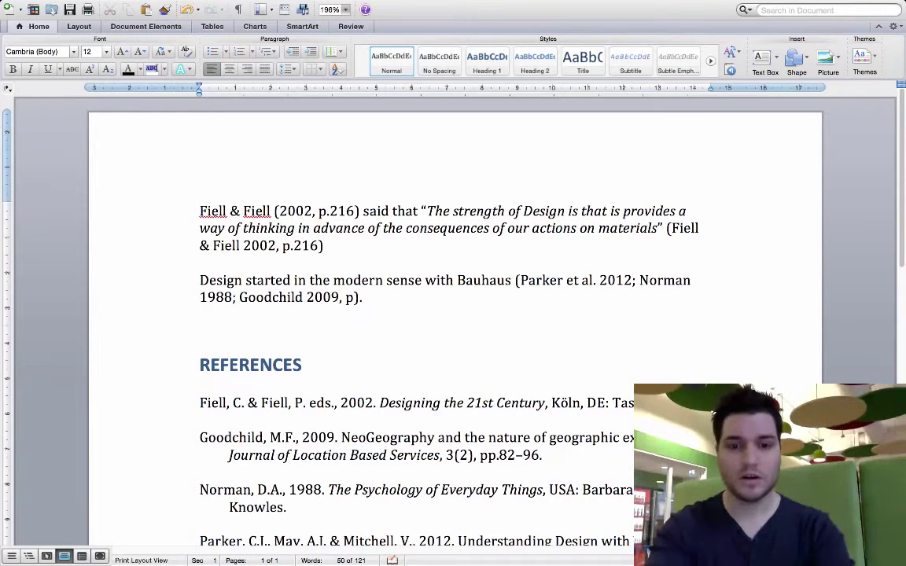
pyautogui.write('.1234')
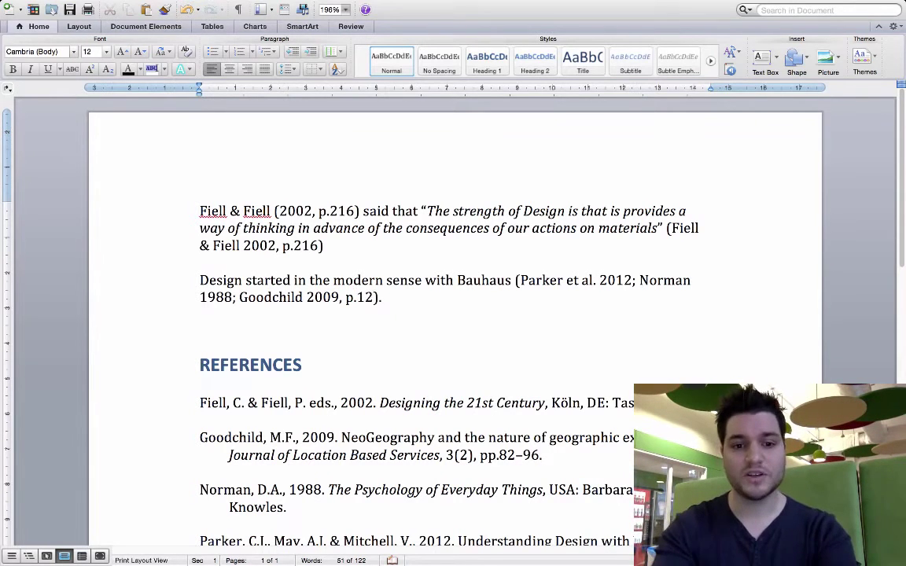
pyautogui.press('BackSpace')
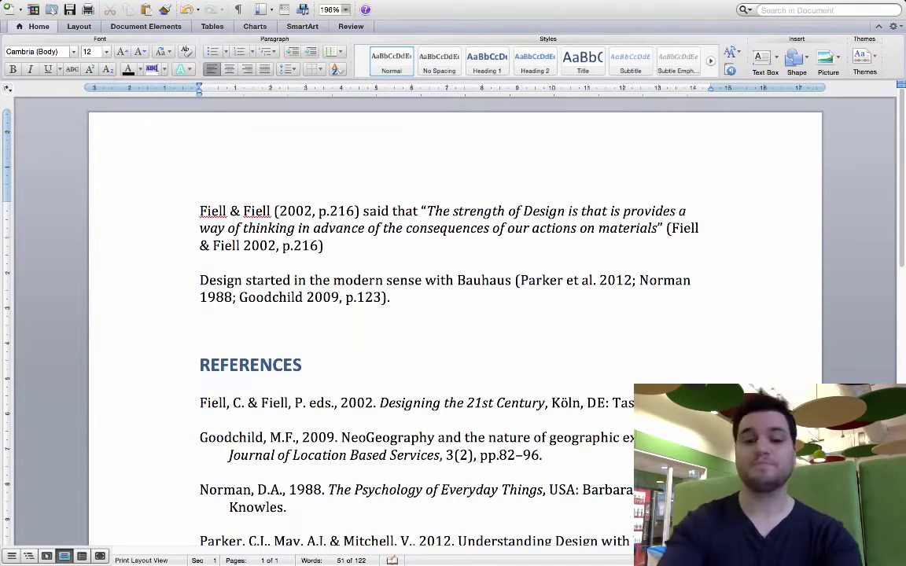
pyautogui.click(462, 333)
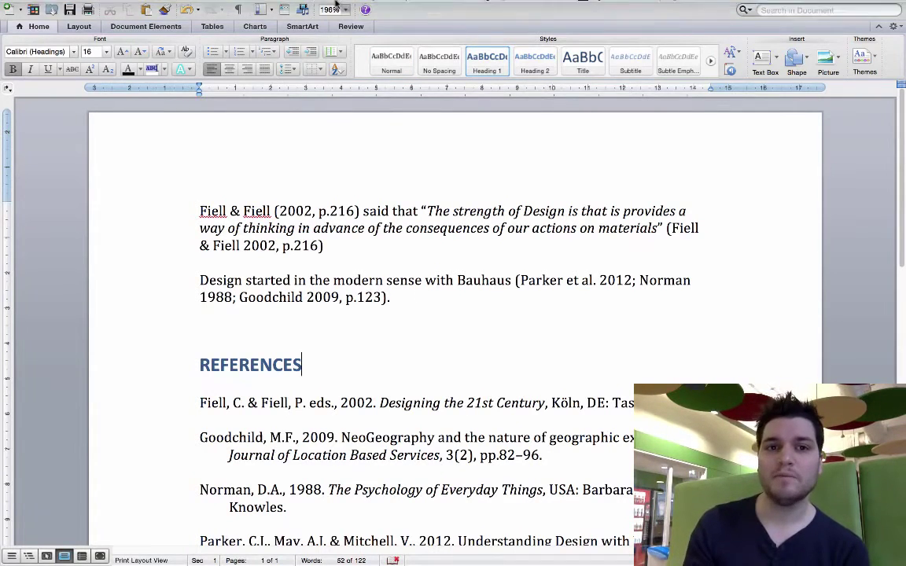
# Refresh the Mendeley citations and undo the manual edit of the Bauhaus sentence's citation.
pyautogui.click(374, 7)
pyautogui.moveTo(407, 47)
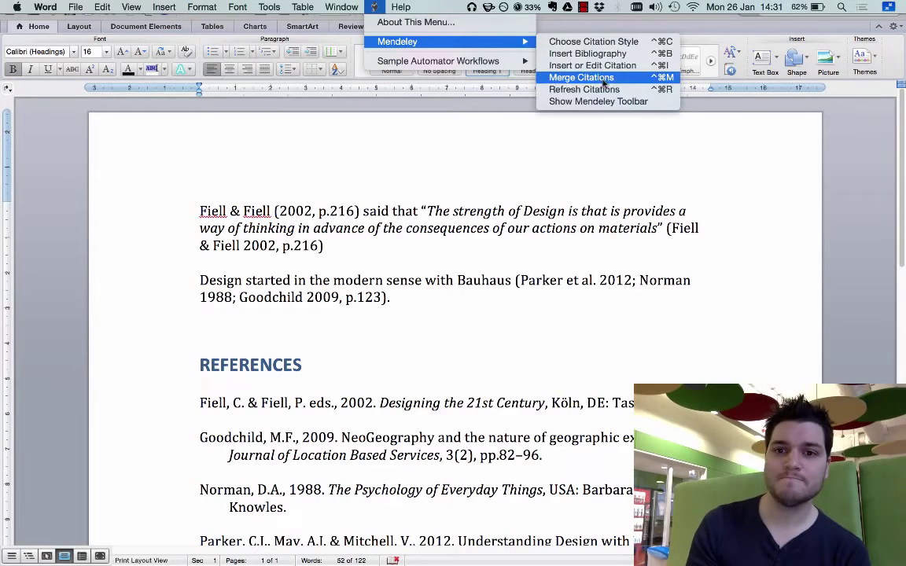
pyautogui.click(574, 101)
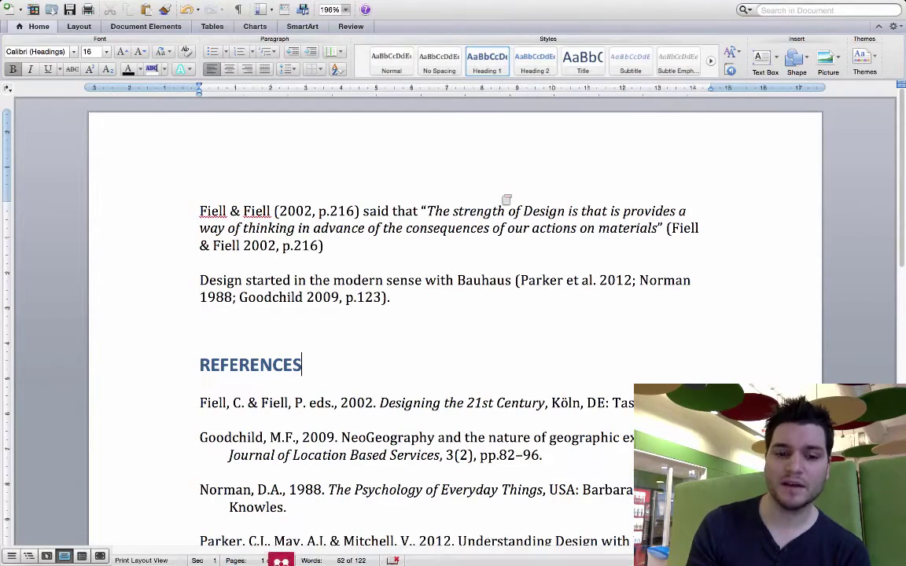
pyautogui.hotkey('ctrl', 'Up')
pyautogui.click(628, 59)
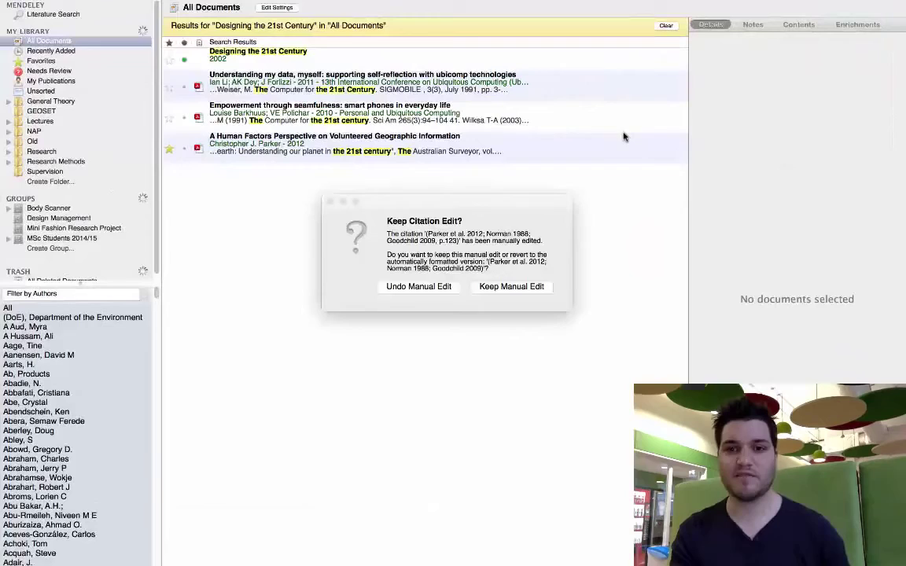
pyautogui.click(421, 290)
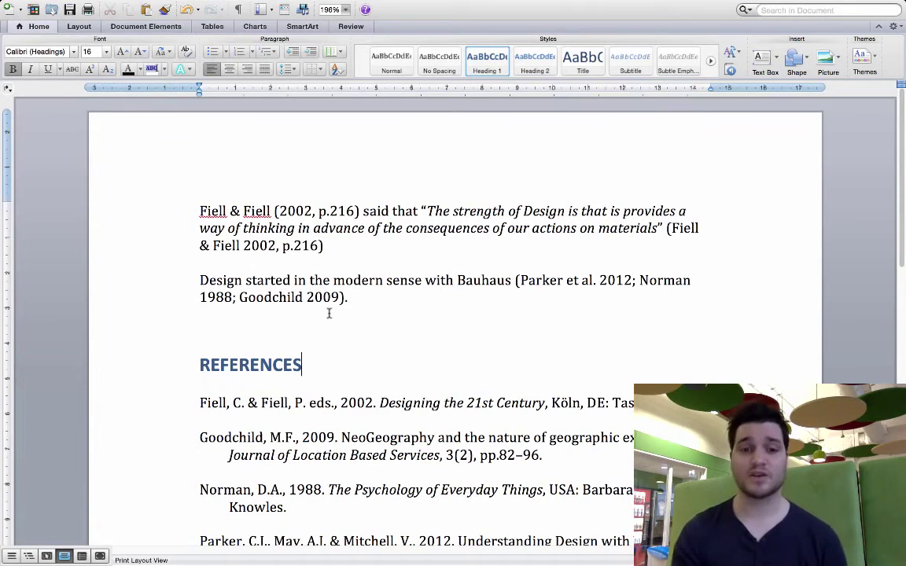
pyautogui.click(322, 297)
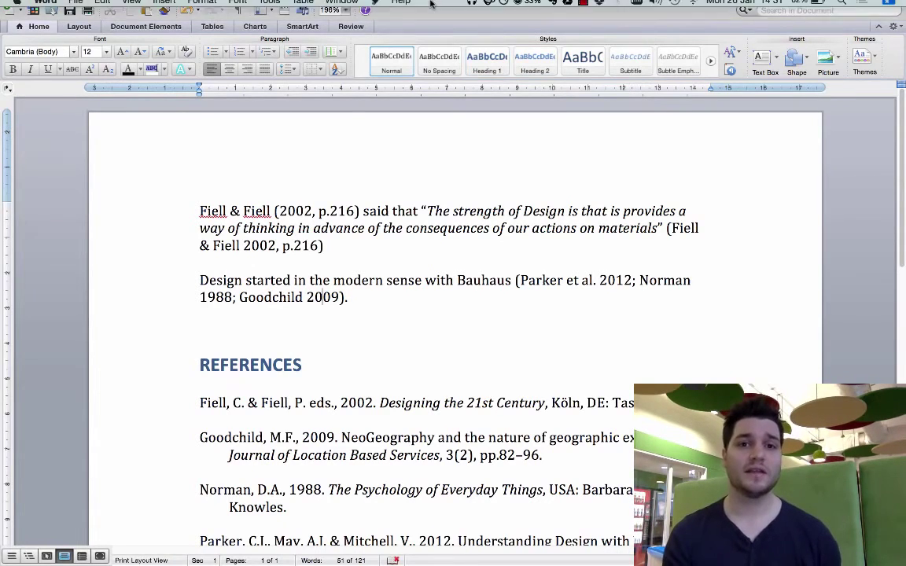
pyautogui.click(374, 7)
pyautogui.moveTo(409, 41)
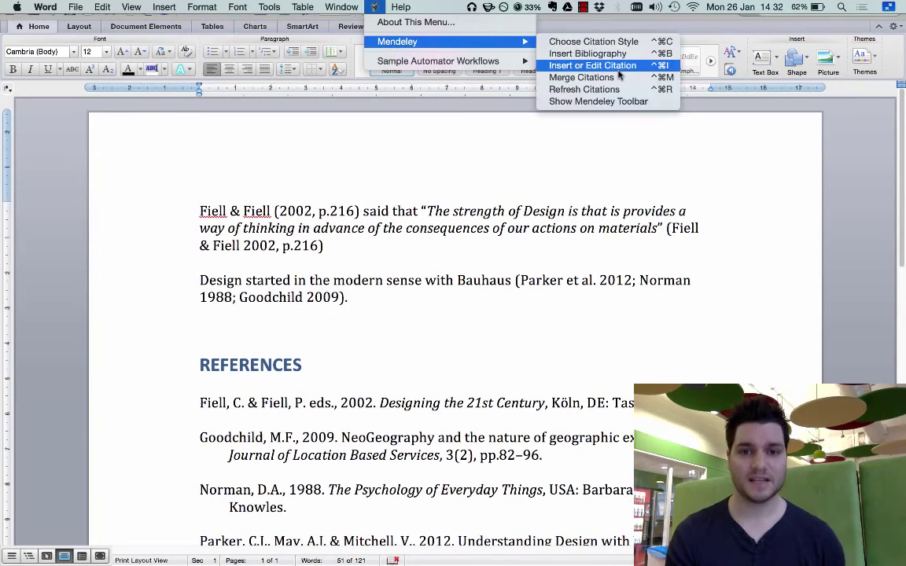
pyautogui.click(389, 294)
pyautogui.click(307, 327)
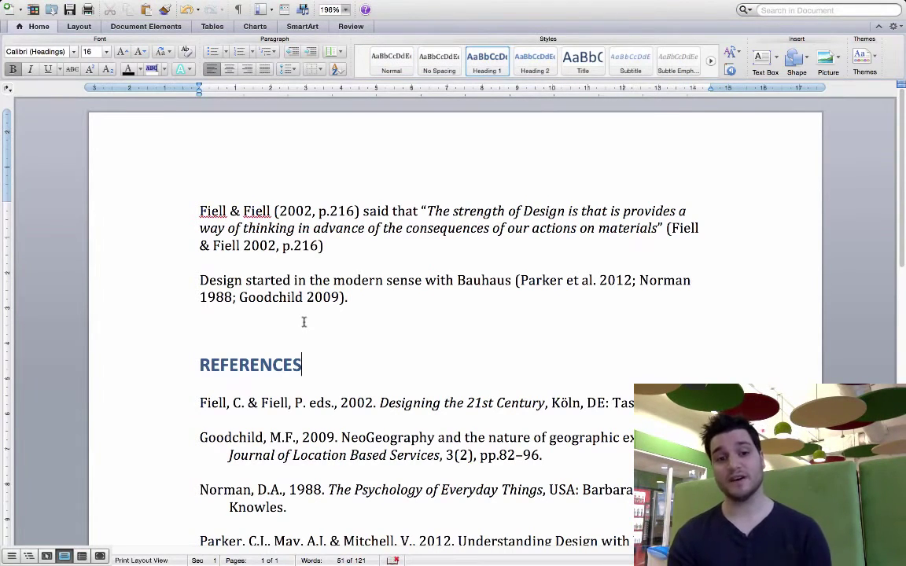
# Change the document's Mendeley citation style to IEEE for the in-text citations and the bibliography.
pyautogui.scroll(-3, 298, 314)
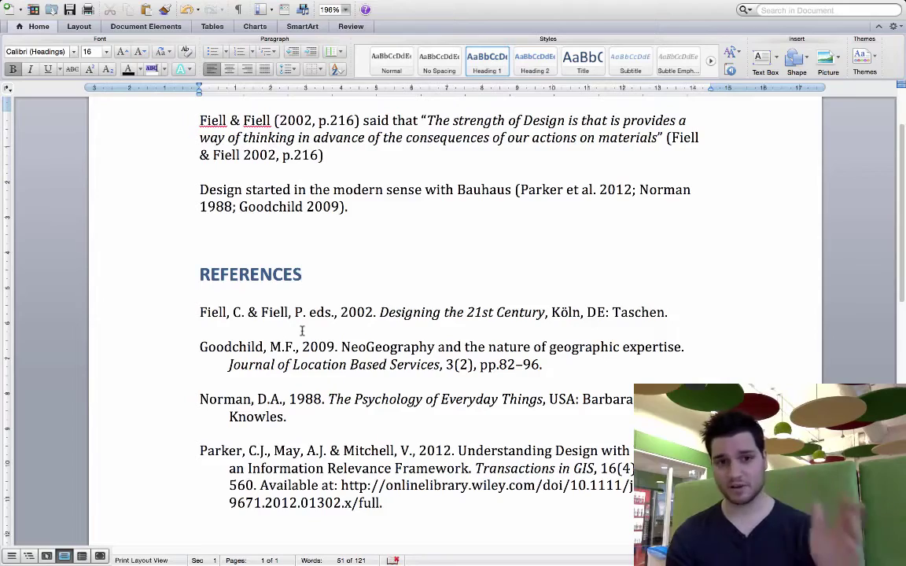
pyautogui.click(376, 7)
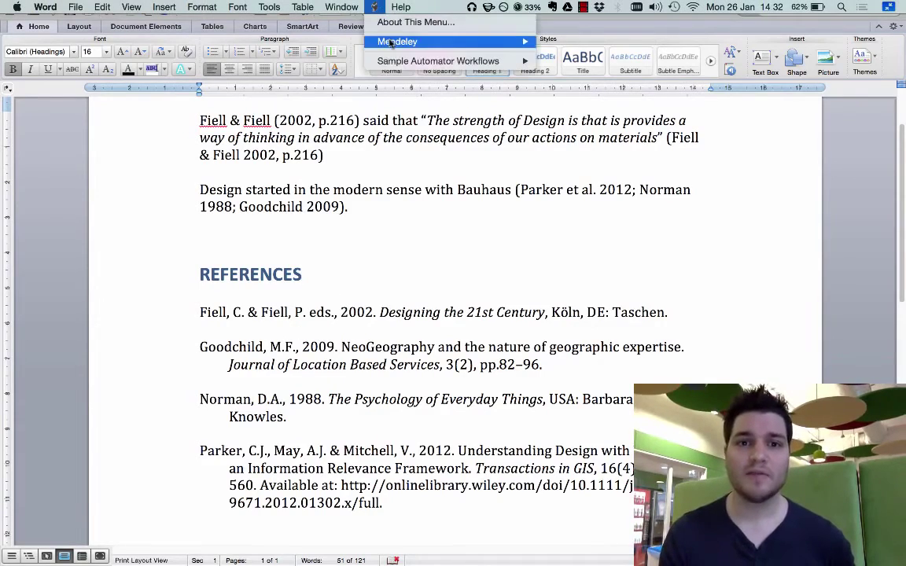
pyautogui.moveTo(440, 40)
pyautogui.click(551, 41)
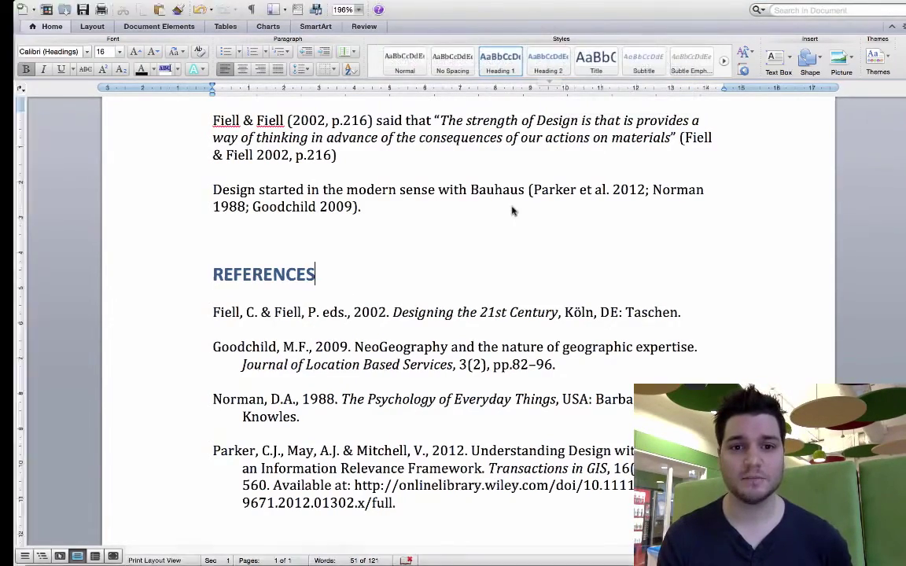
pyautogui.scroll(3, 323, 310)
pyautogui.scroll(-8, 347, 271)
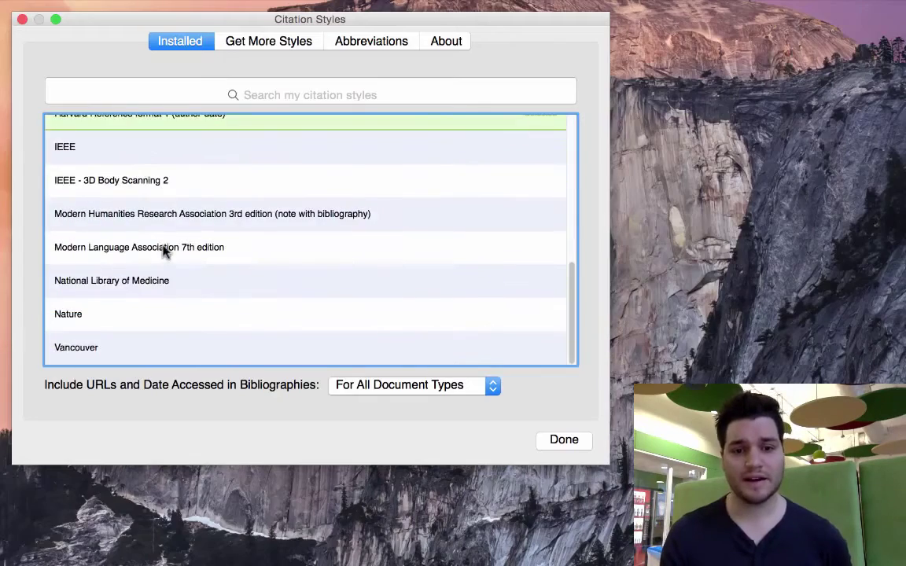
pyautogui.scroll(8, 363, 242)
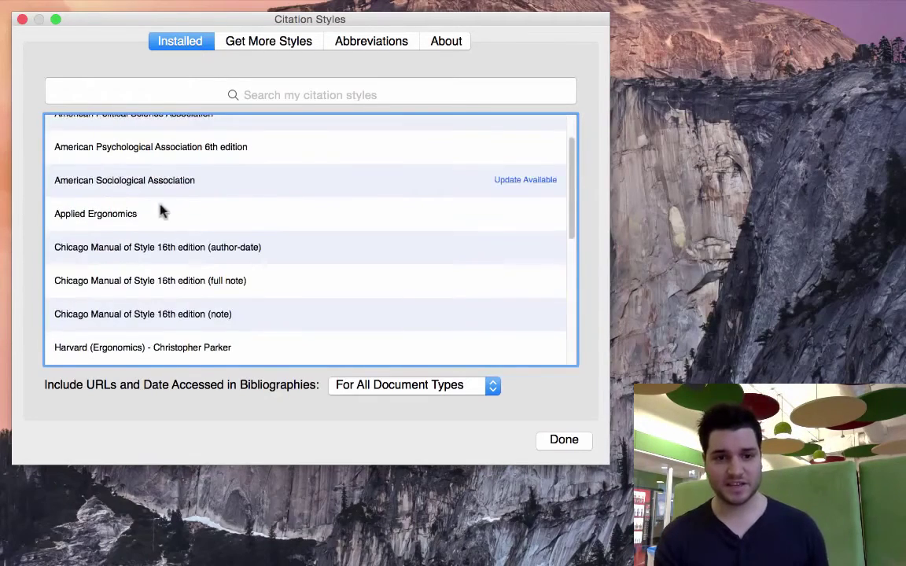
pyautogui.scroll(-3, 161, 211)
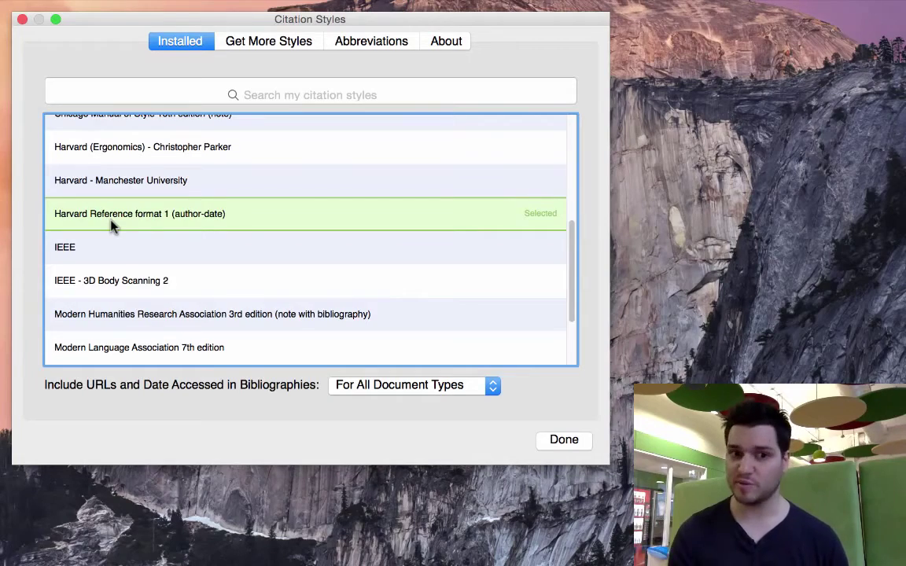
pyautogui.click(108, 245)
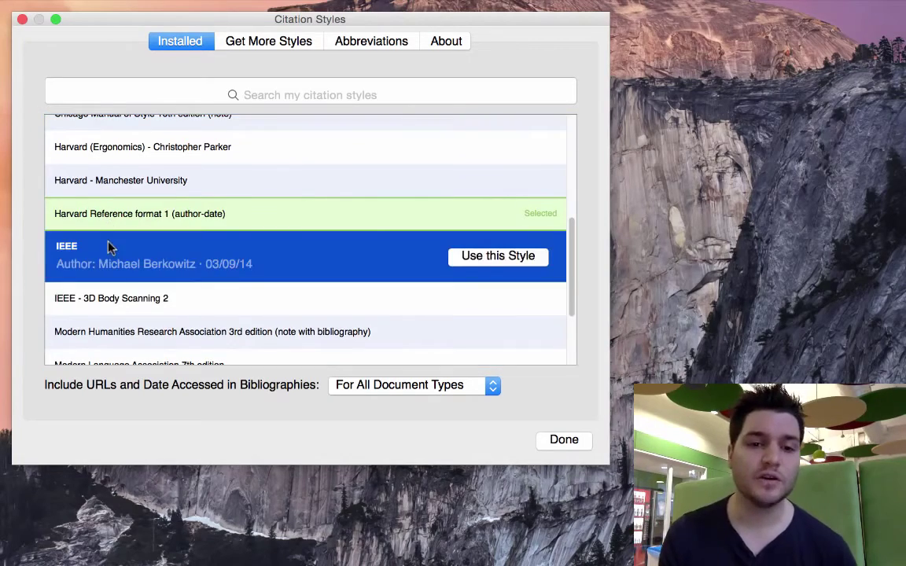
pyautogui.click(469, 257)
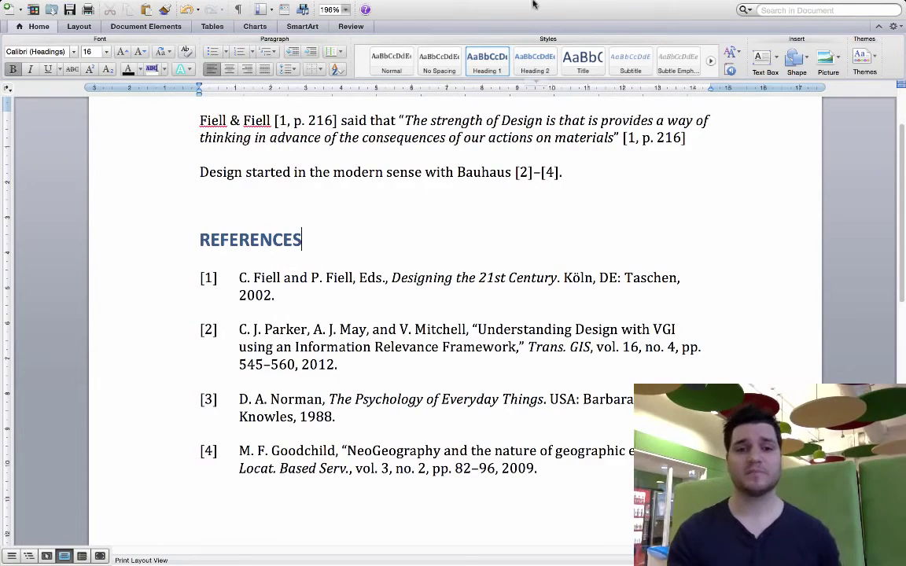
# Set the document's citation style back to "Harvard Reference format 1 (author-date)".
pyautogui.moveTo(310, 4)
pyautogui.click(373, 7)
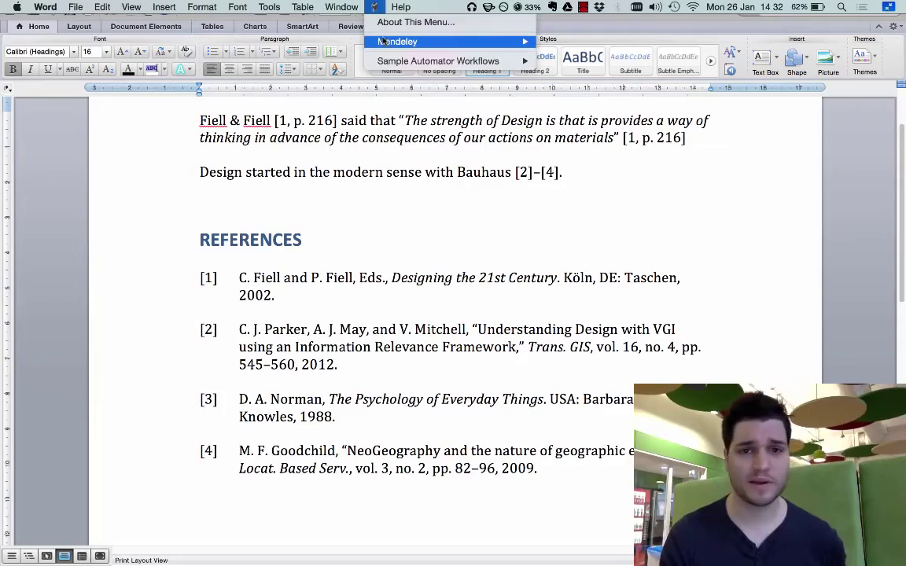
pyautogui.moveTo(383, 40)
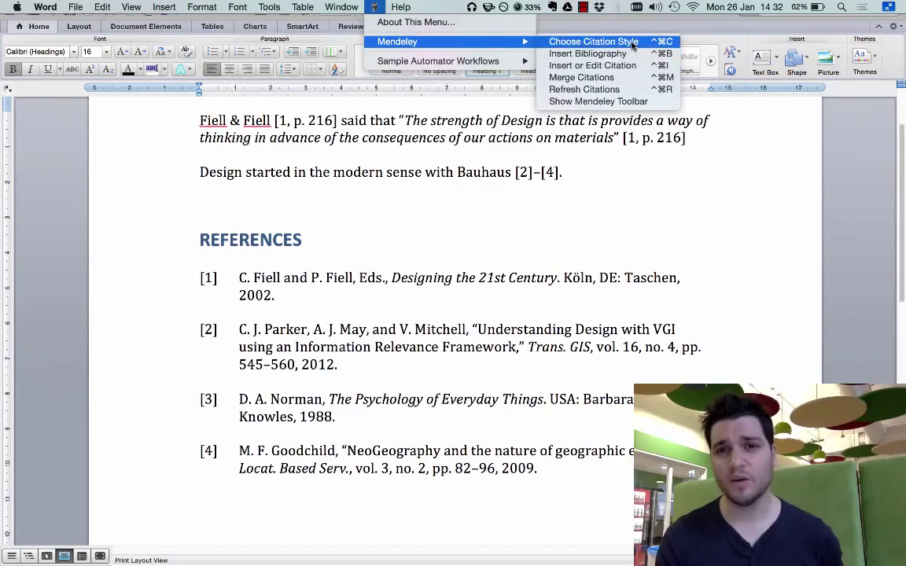
pyautogui.click(633, 44)
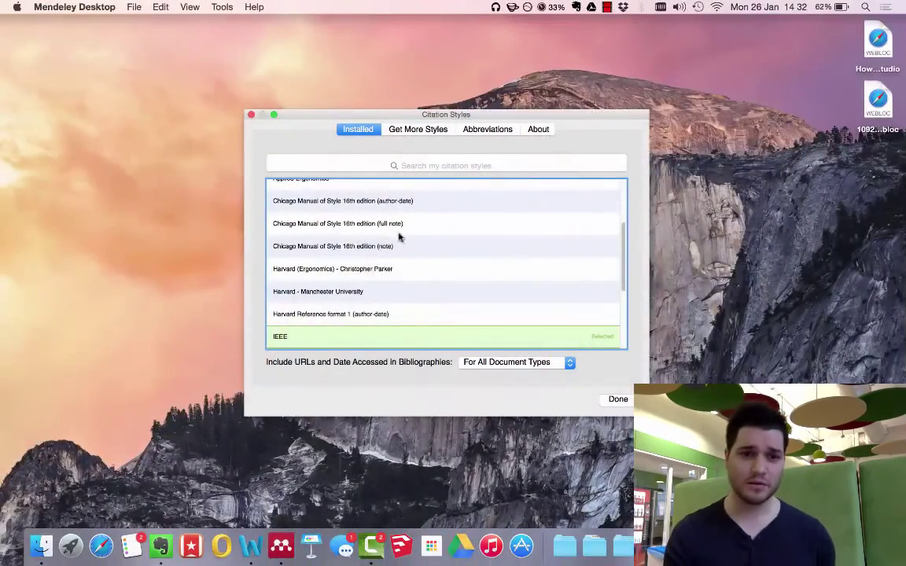
pyautogui.click(313, 315)
pyautogui.click(556, 312)
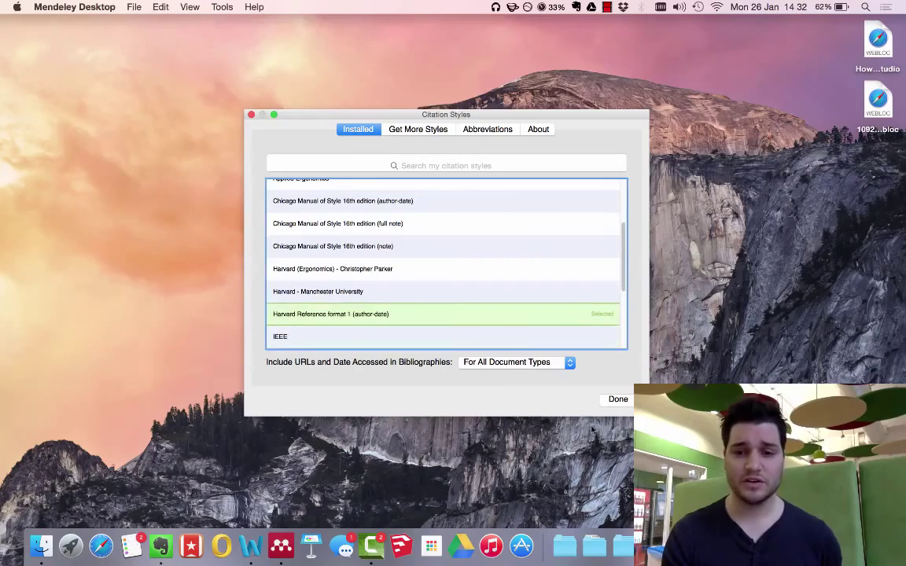
pyautogui.click(617, 399)
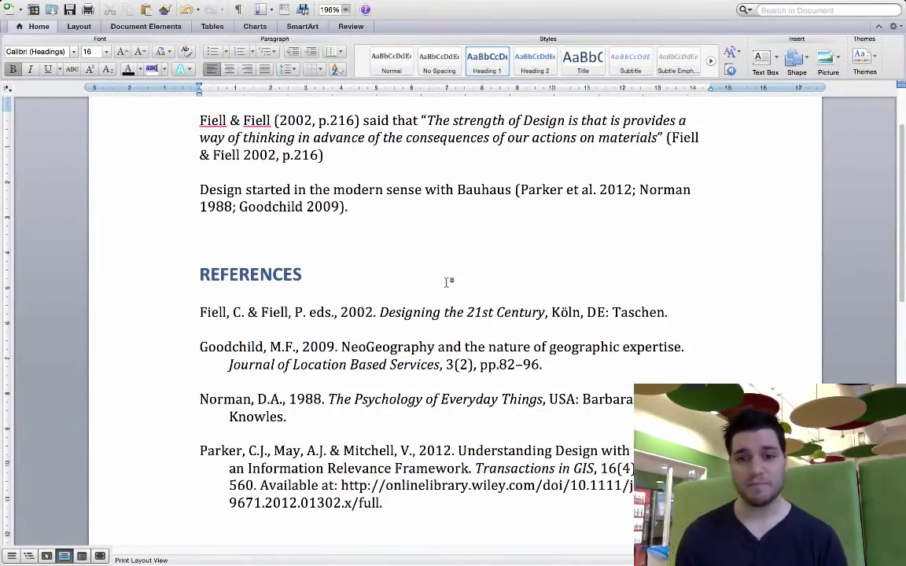
# Switch to Mendeley Desktop and view the details of the book "Designing the 21st Century".
pyautogui.hotkey('ctrl', 'Up')
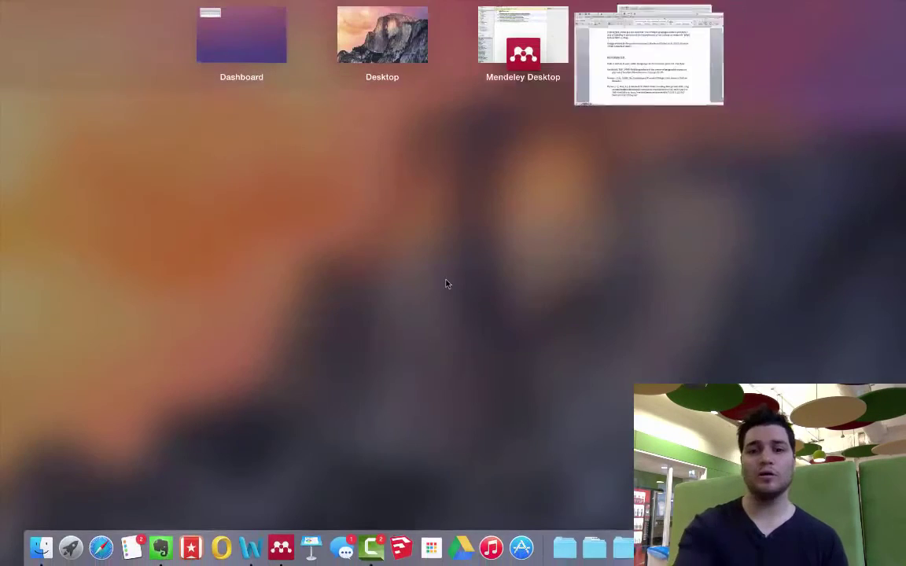
pyautogui.click(543, 55)
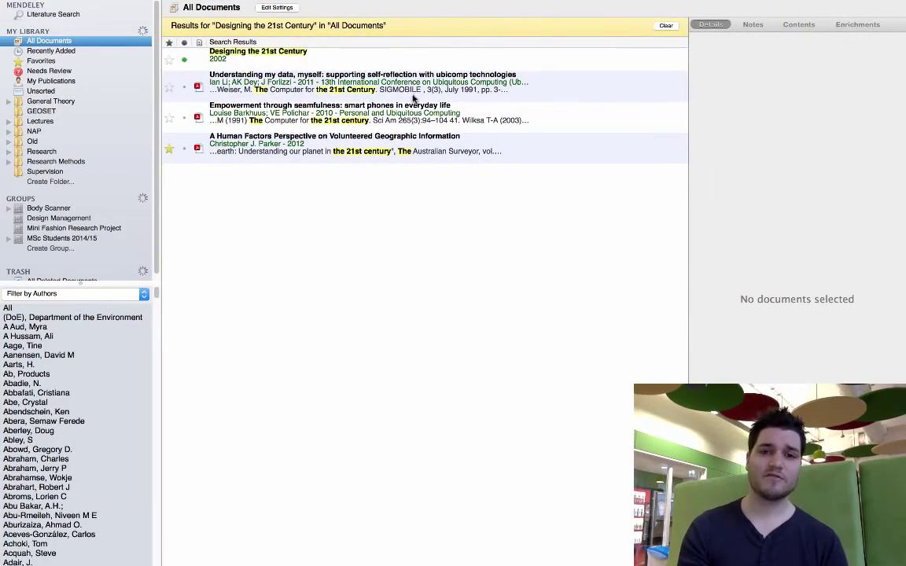
pyautogui.click(407, 55)
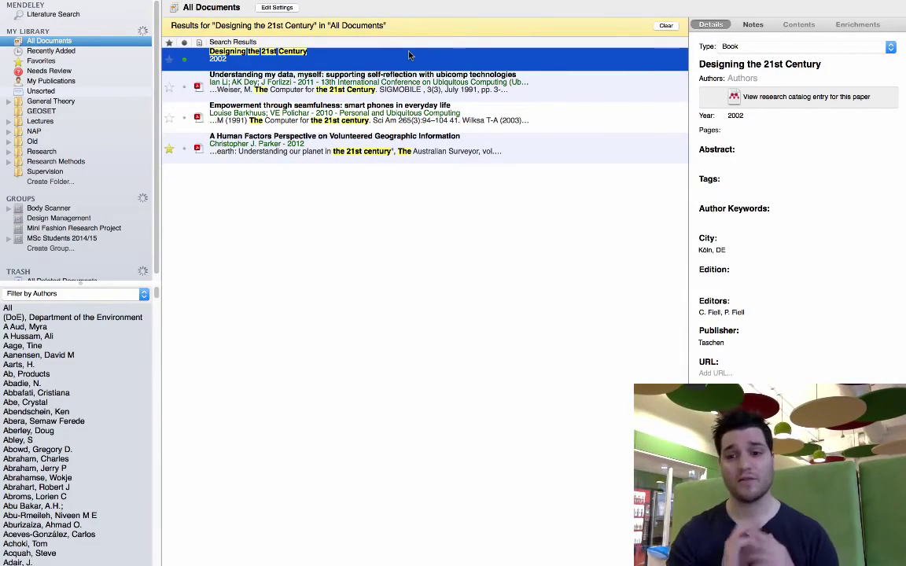
pyautogui.hotkey('ctrl', 'Up')
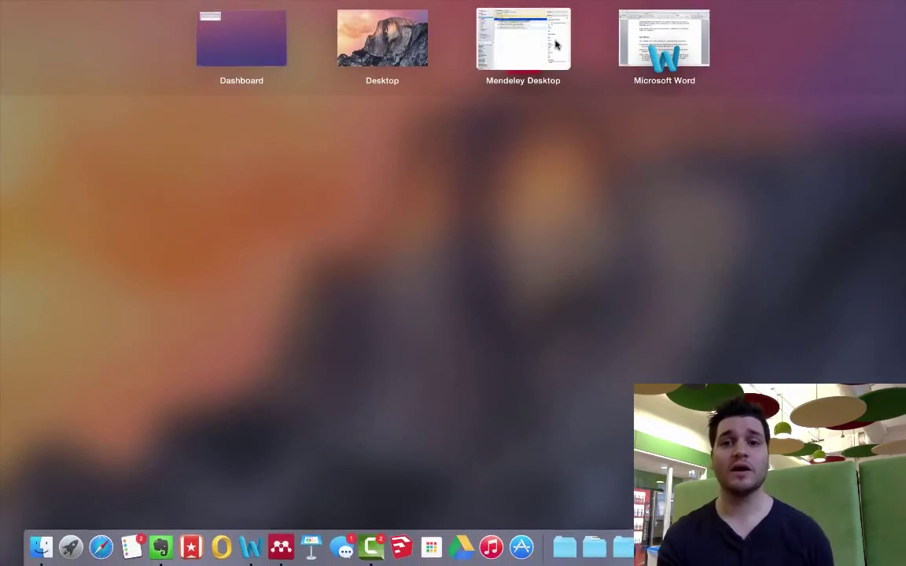
pyautogui.click(556, 42)
# Check the available document types for the book, keeping Book, and return to the Microsoft Word document.
pyautogui.click(738, 46)
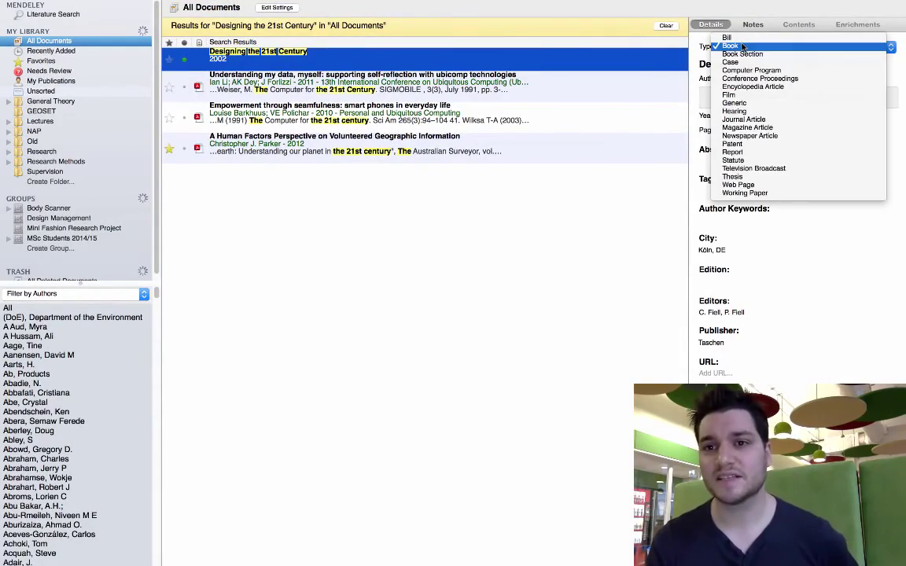
pyautogui.click(742, 47)
pyautogui.click(609, 287)
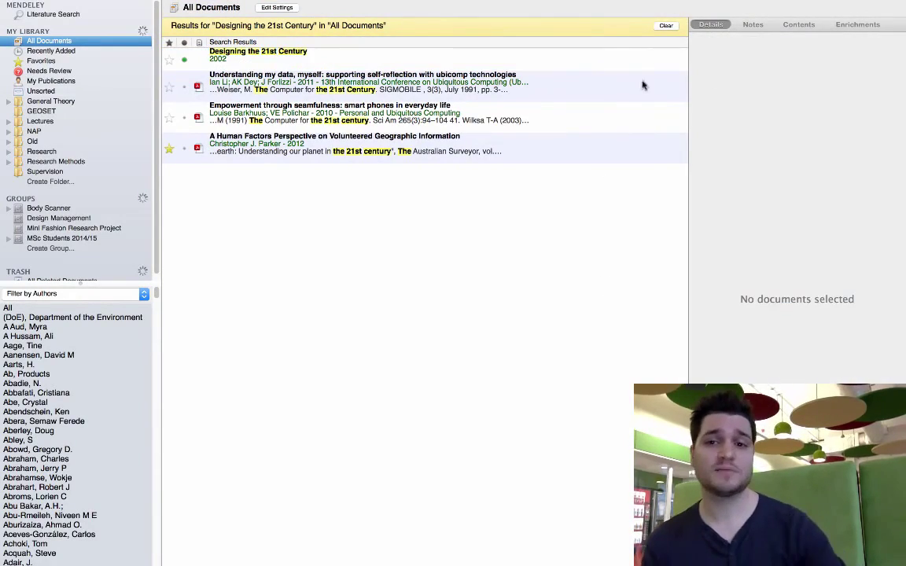
pyautogui.hotkey('ctrl', 'Up')
pyautogui.click(651, 42)
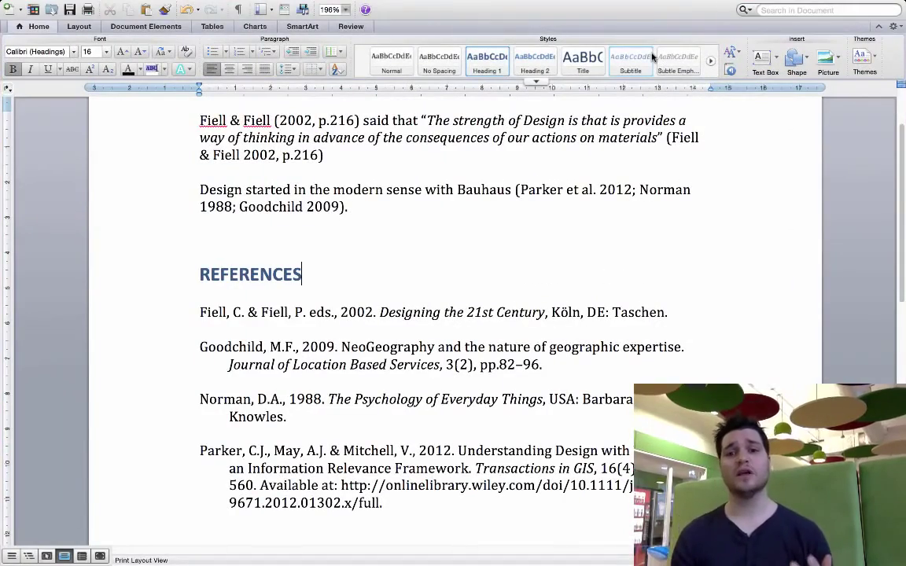